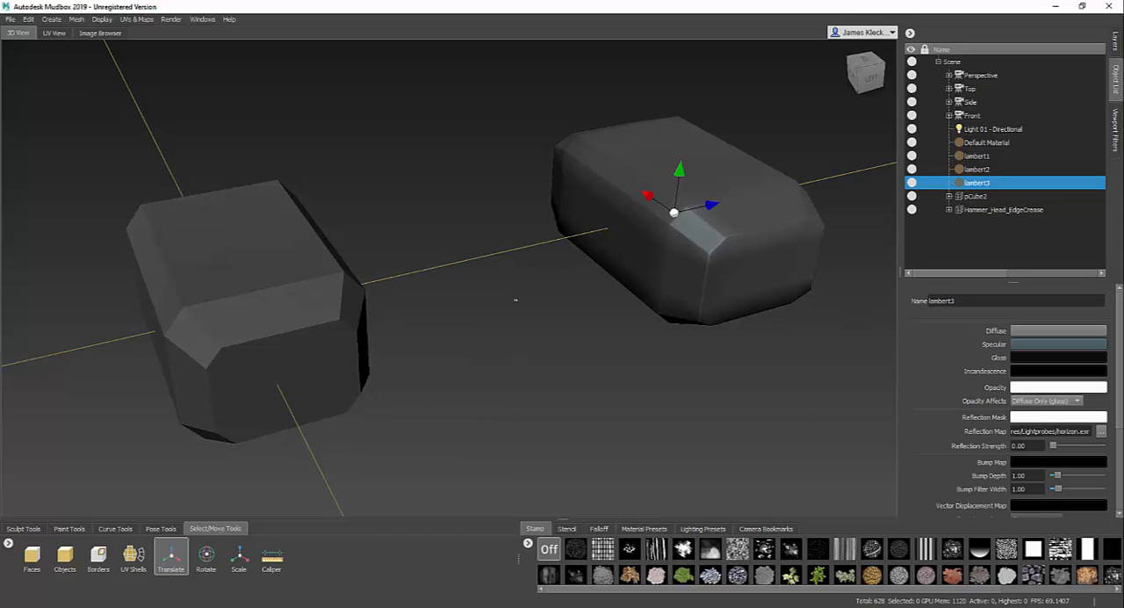
- Examine the bevelled edges and shading of both unsubdivided hammer heads from several angles
alt+drag(515, 301, 536, 319)
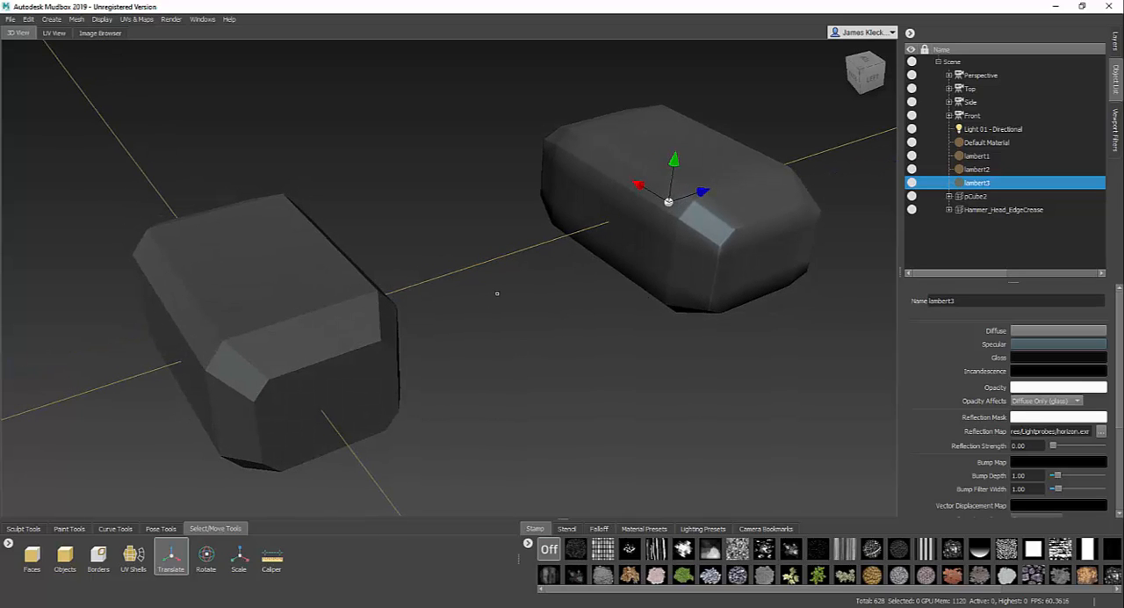
alt+drag(540, 309, 580, 296)
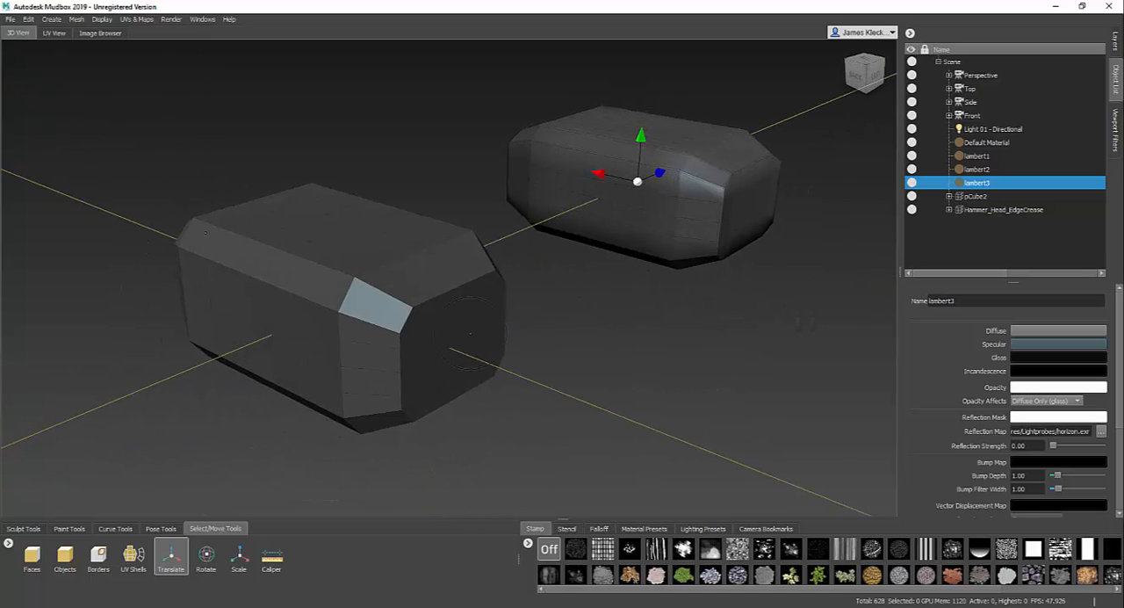
scroll(579, 296, up, 5)
alt+drag(546, 370, 491, 302)
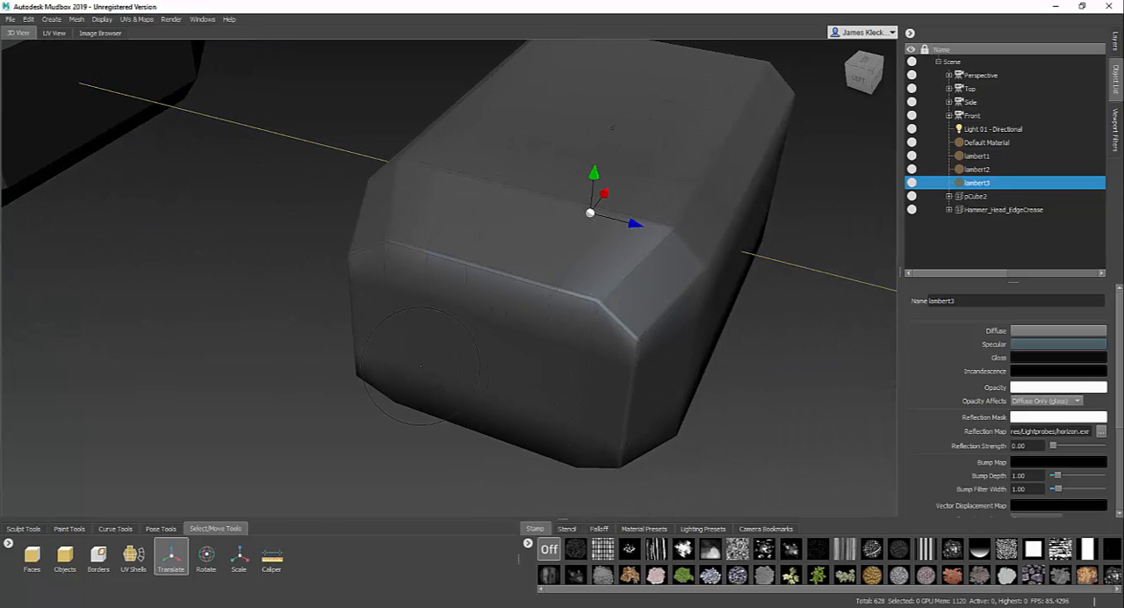
alt+drag(420, 365, 589, 338)
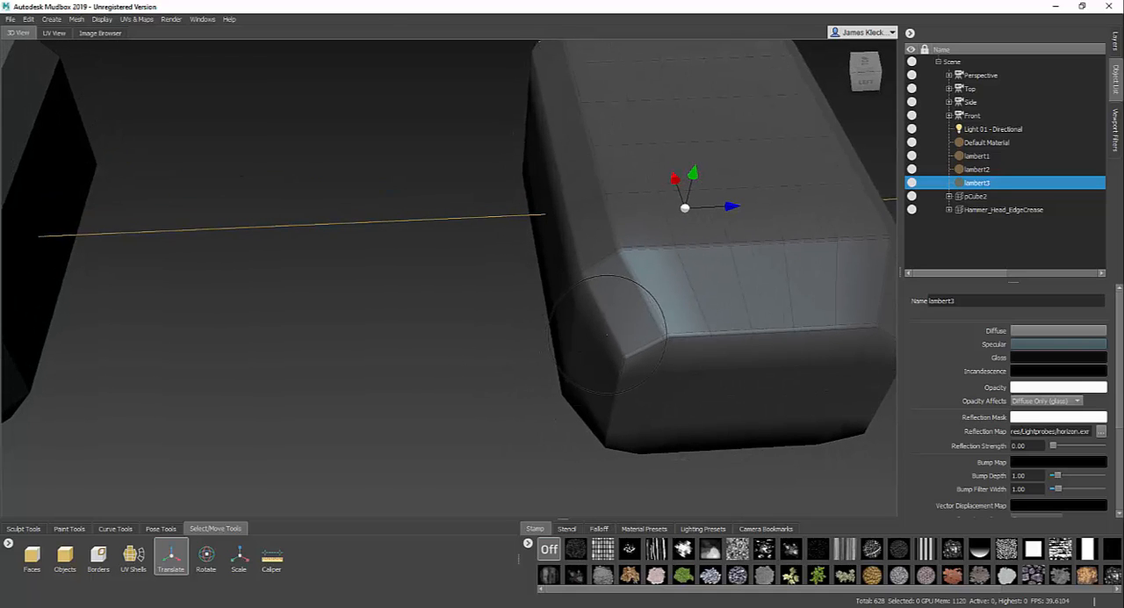
alt+middle_drag(607, 334, 486, 346)
alt+right_drag(487, 346, 383, 310)
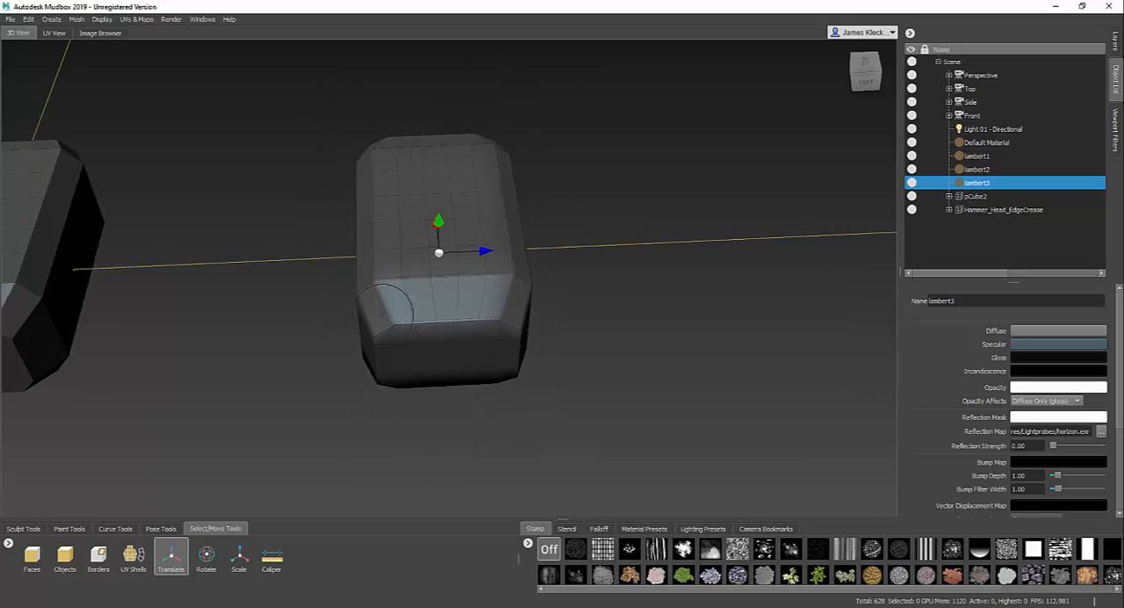
alt+drag(382, 314, 477, 317)
alt+middle_drag(318, 337, 545, 294)
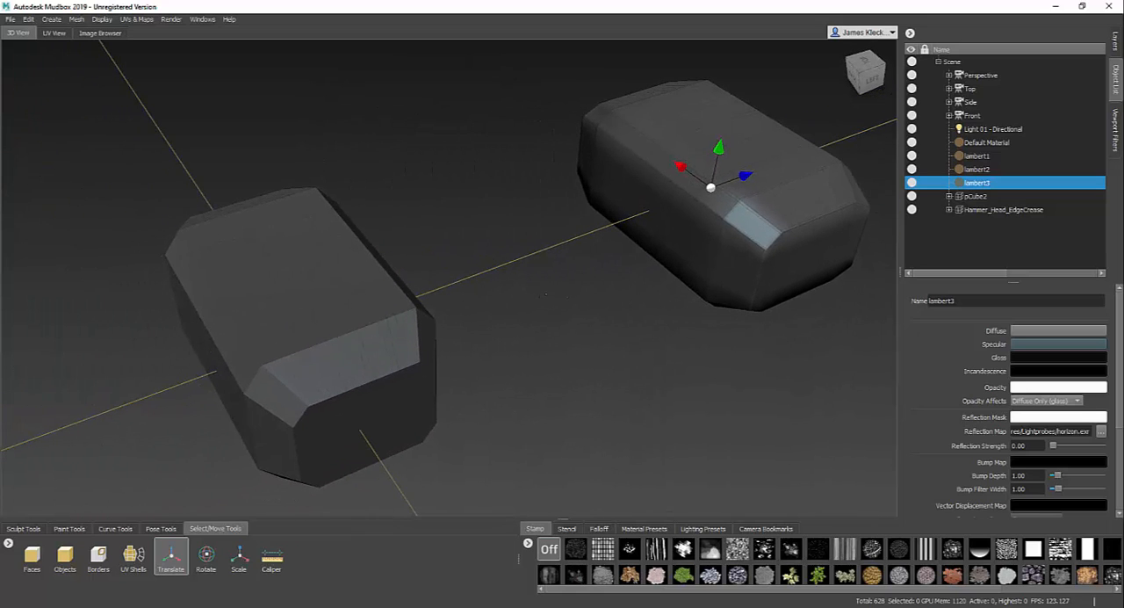
- Subdivide the Hammer_Head_EdgeCrease mesh twice, to level 2, and deselect it by selecting lambert2
click(1033, 213)
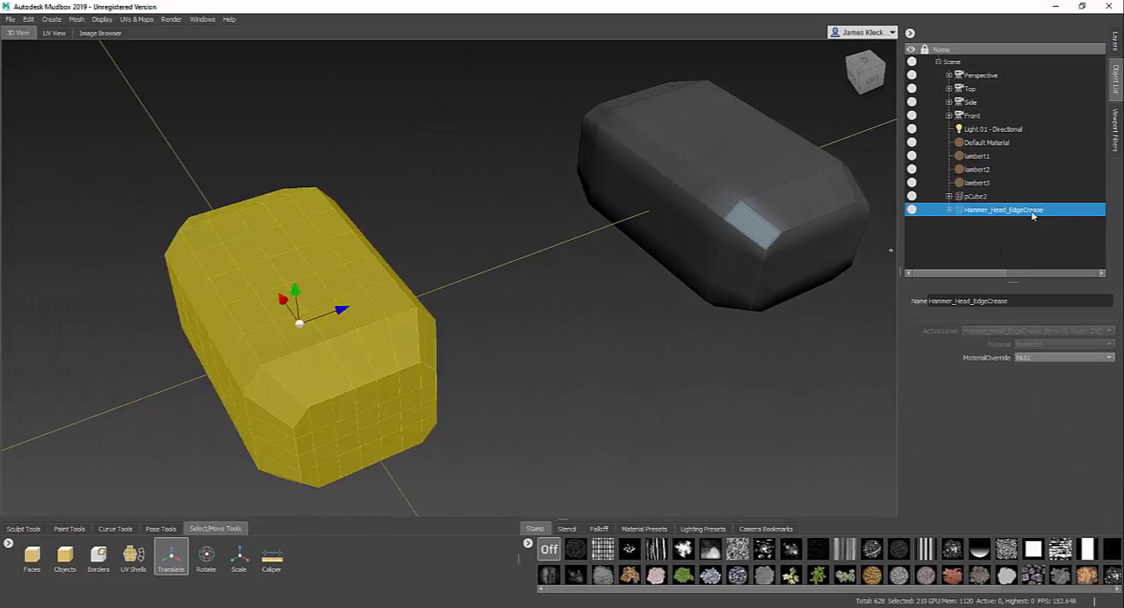
alt+drag(507, 352, 522, 339)
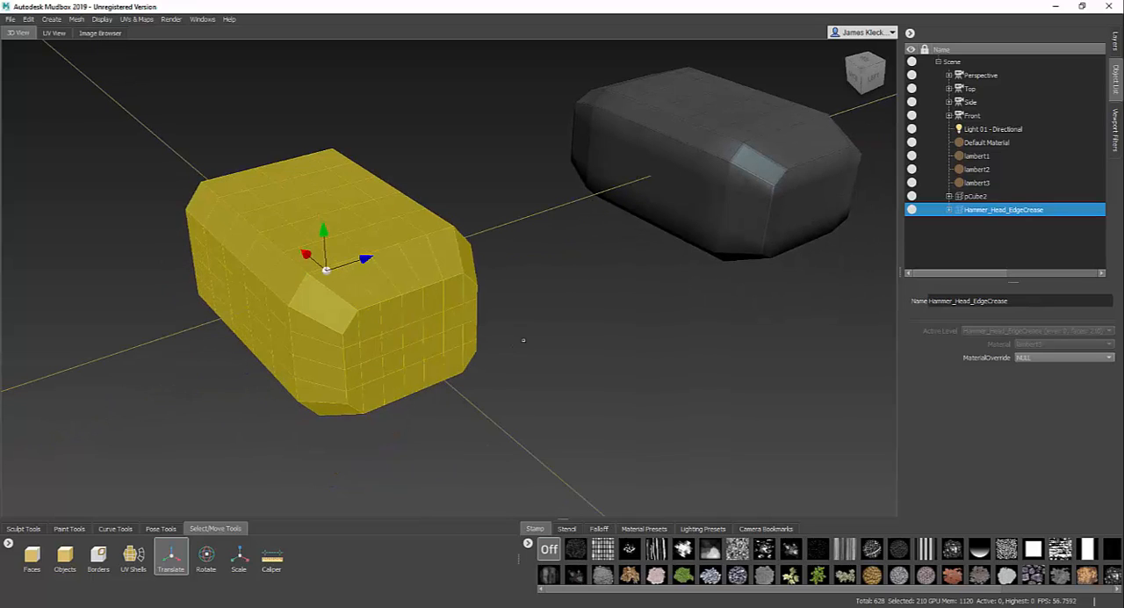
key(shift+d)
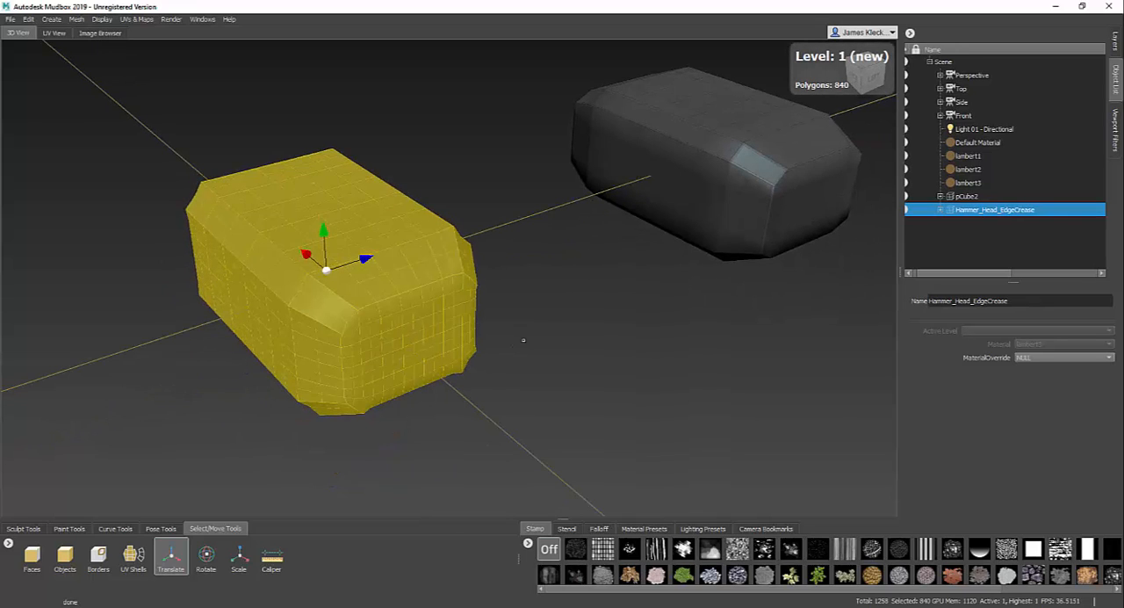
key(shift+d)
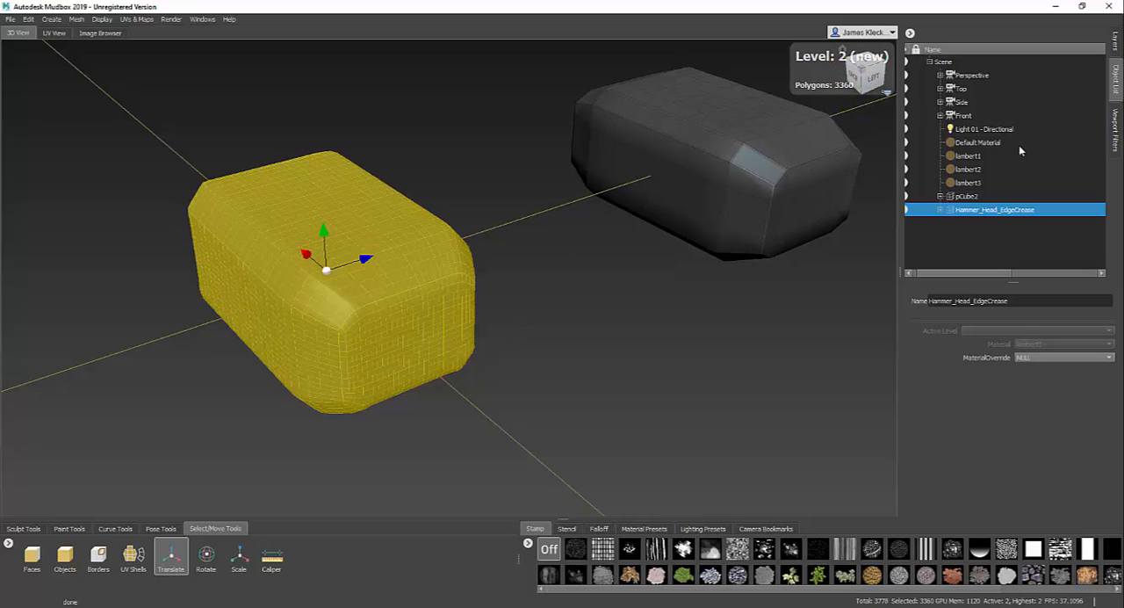
click(996, 167)
- Subdivide the pCube2 hammer head twice, to level 2, and deselect it by selecting lambert2
alt+drag(515, 329, 222, 178)
mouse_move(496, 329)
alt+mouse_down()
mouse_move(538, 333)
mouse_move(508, 341)
mouse_move(540, 325)
mouse_move(524, 350)
mouse_move(429, 304)
alt+mouse_up()
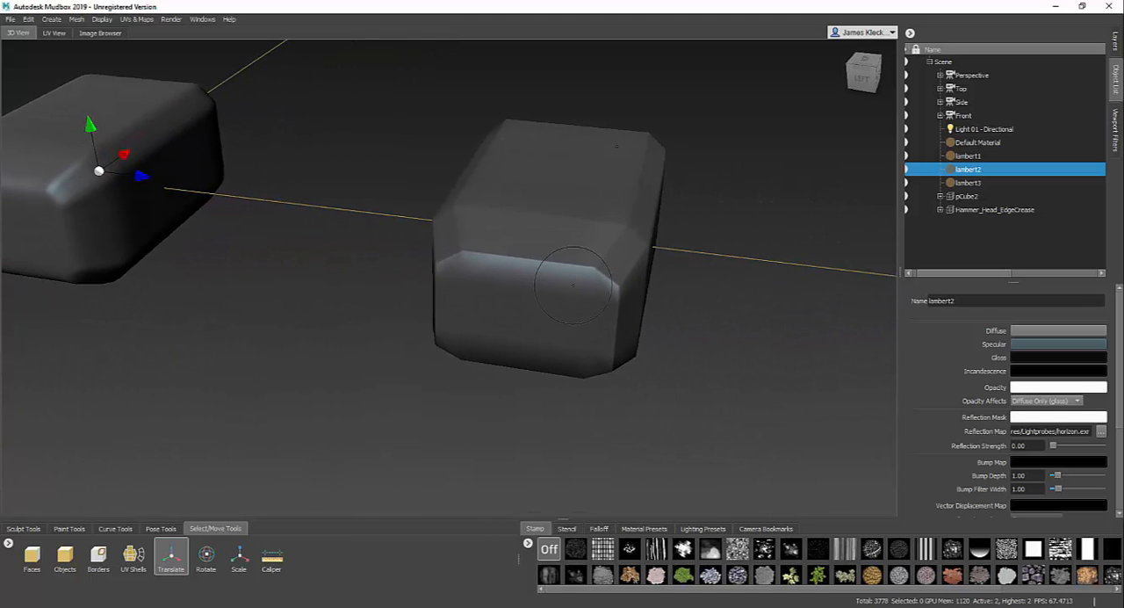
alt+drag(828, 222, 782, 237)
alt+middle_drag(668, 250, 755, 235)
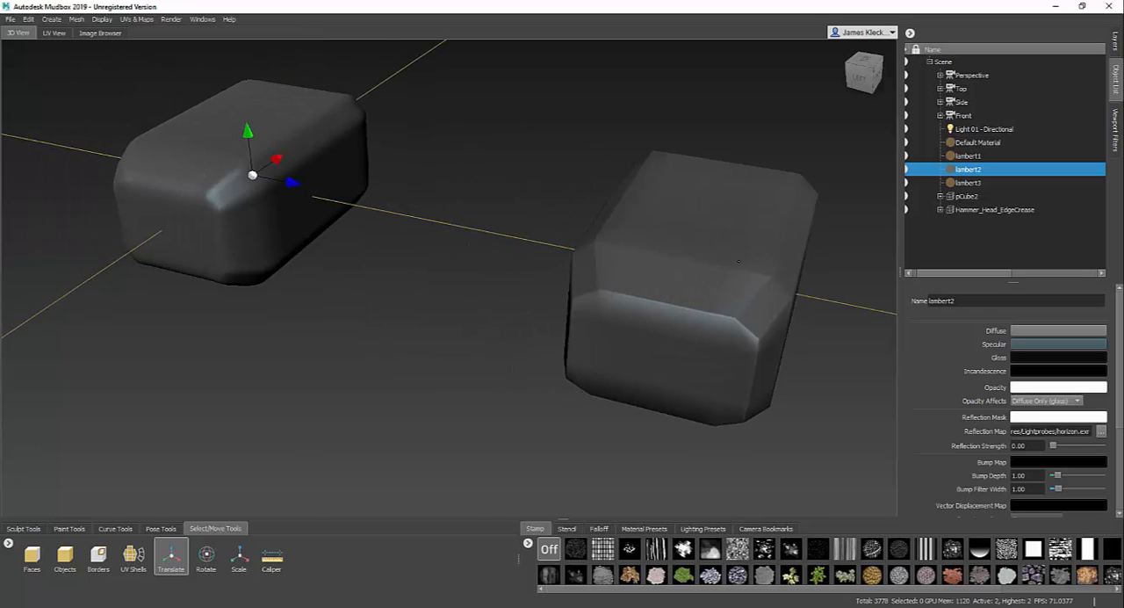
alt+drag(747, 230, 653, 242)
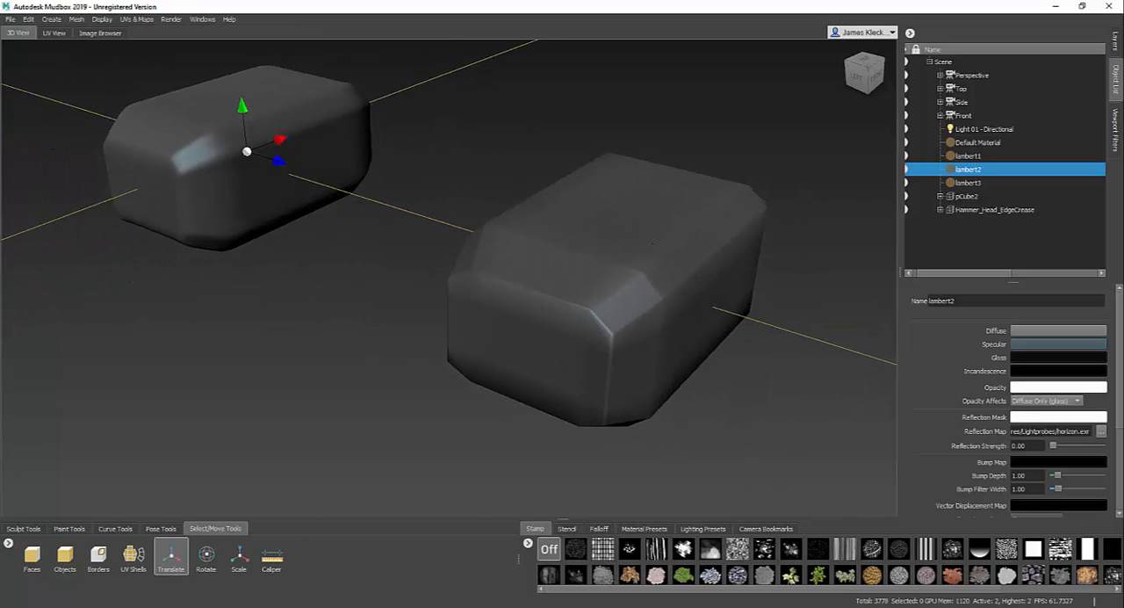
click(1022, 210)
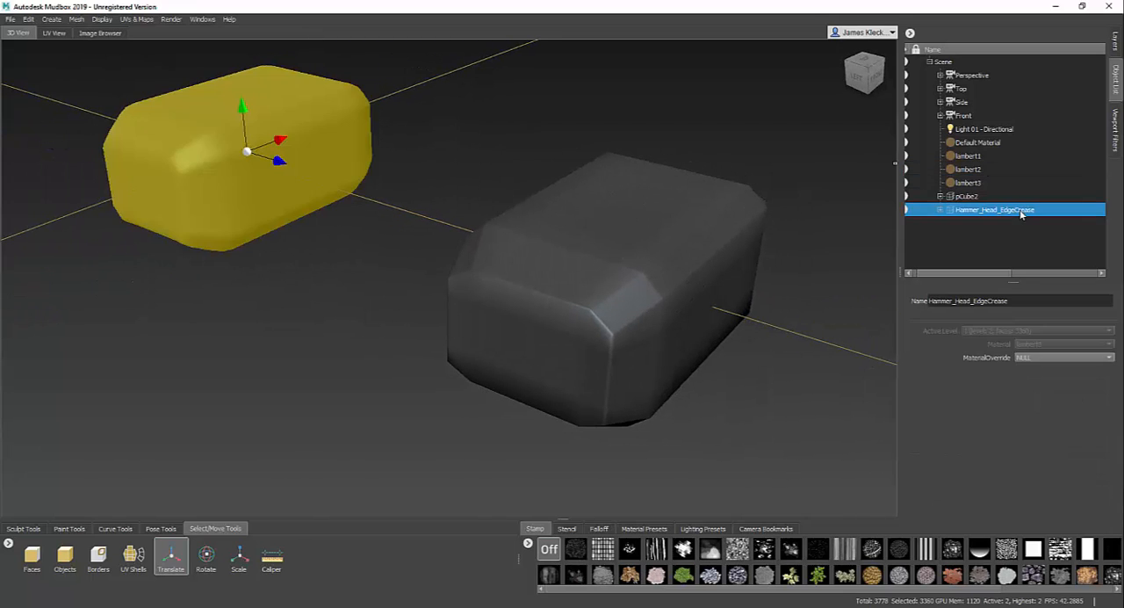
click(982, 198)
alt+middle_drag(767, 383, 754, 377)
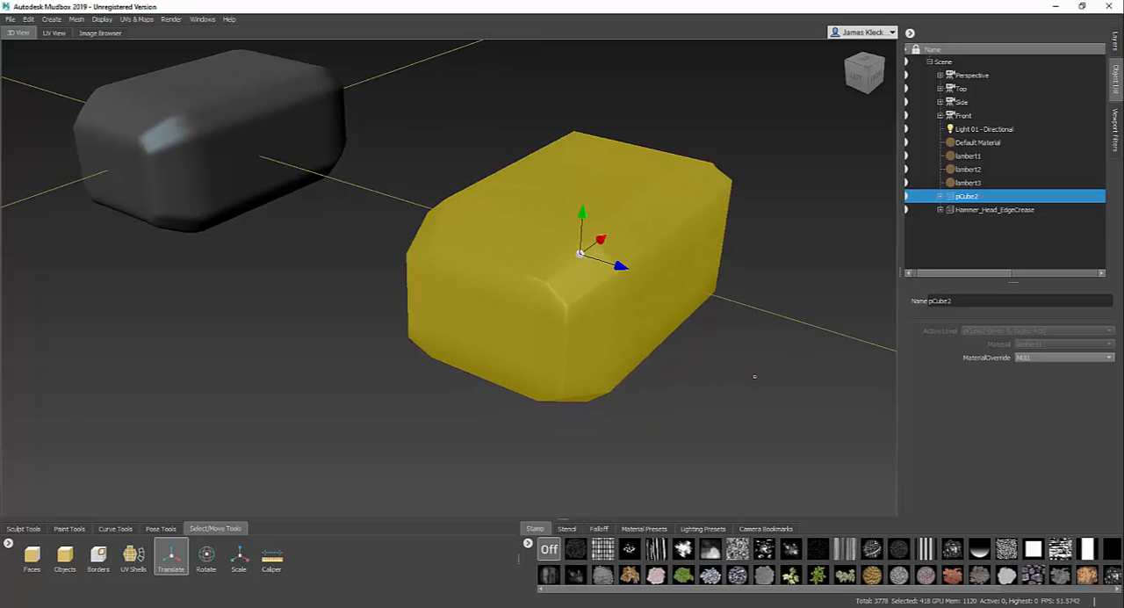
key(shift+d)
key(shift+d)
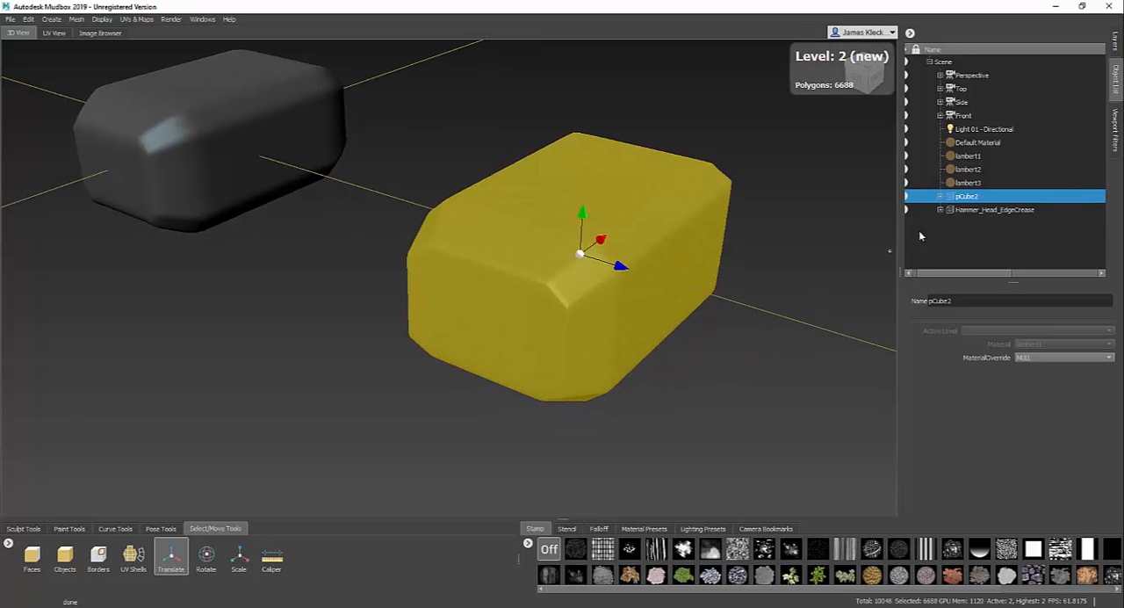
click(990, 172)
- Compare the edge sharpness and corner smoothing of the two subdivided hammer heads from close up, all around and side-on
mouse_move(750, 351)
alt+mouse_down()
mouse_move(821, 356)
mouse_move(813, 328)
mouse_move(657, 341)
alt+mouse_up()
alt+right_drag(657, 342, 678, 446)
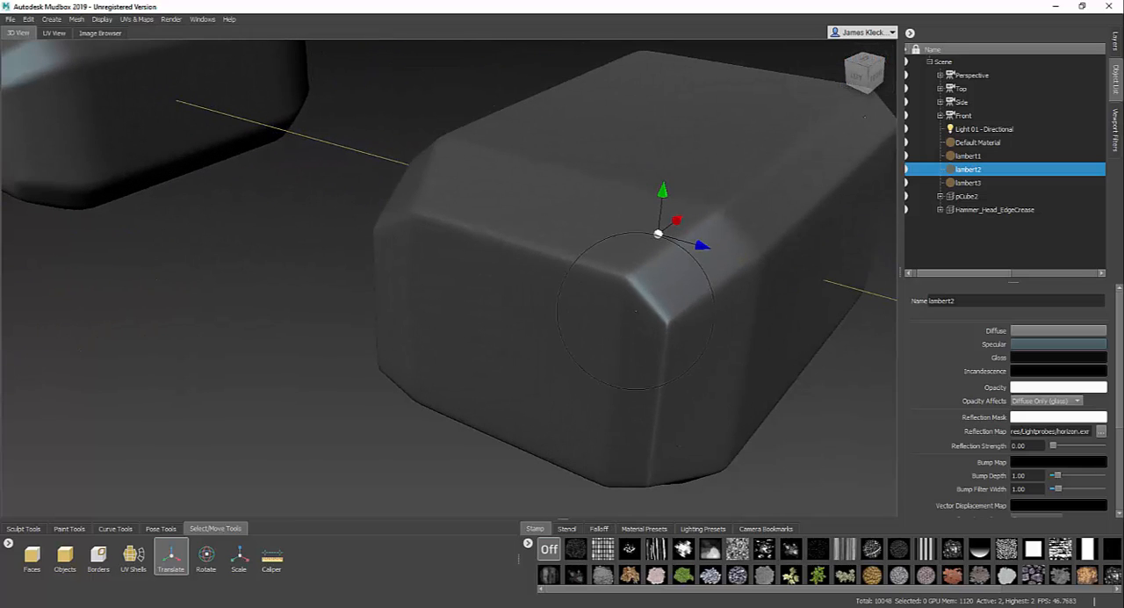
alt+drag(612, 286, 400, 332)
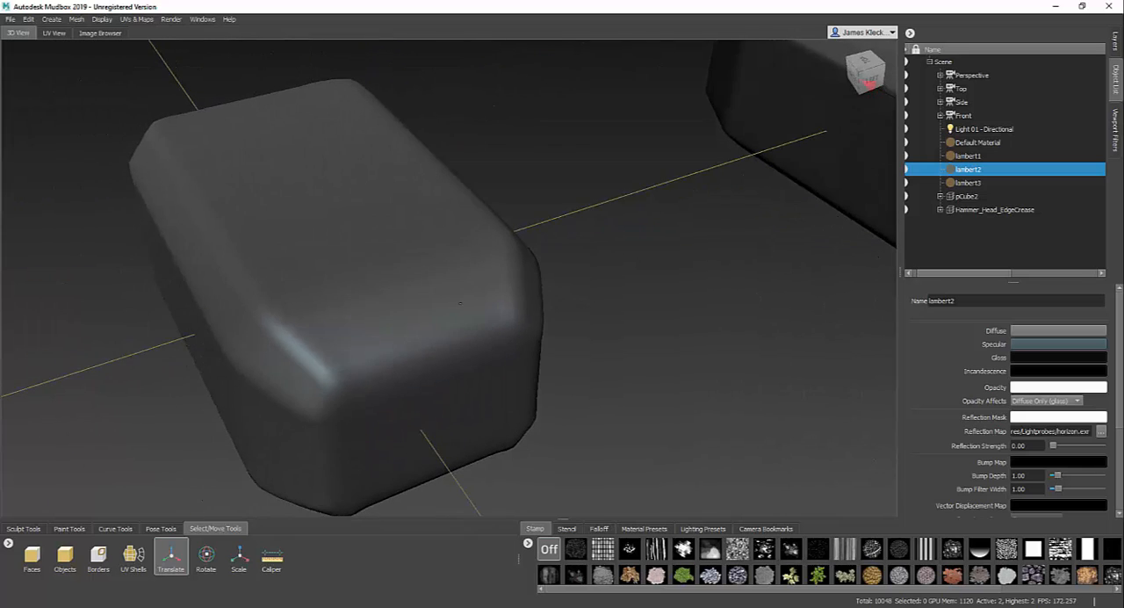
alt+drag(720, 328, 630, 342)
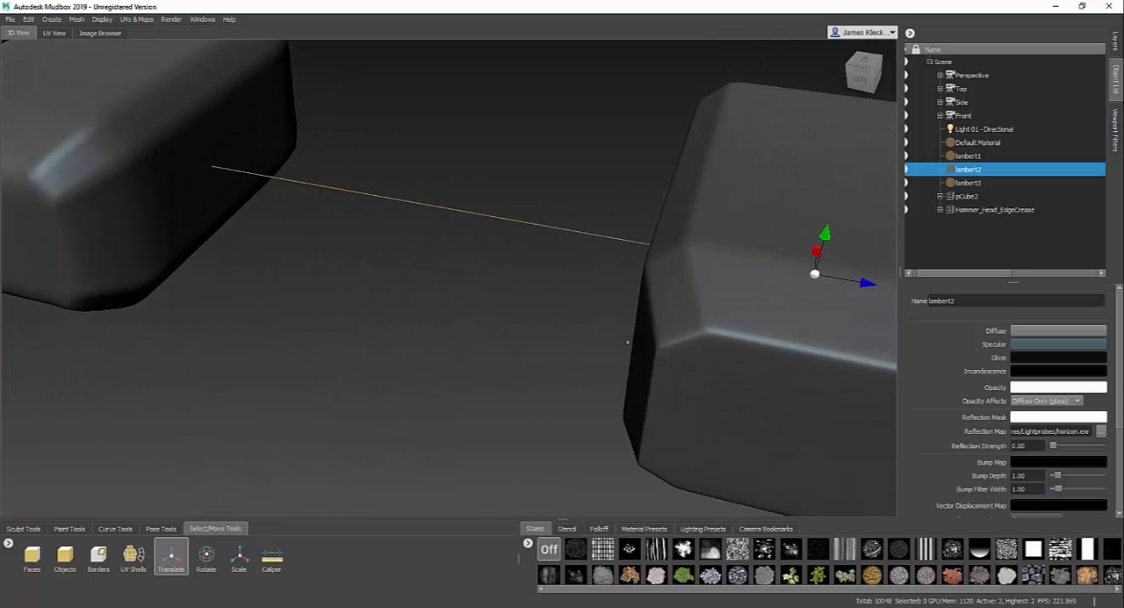
alt+middle_drag(630, 341, 478, 341)
alt+drag(565, 306, 433, 260)
alt+middle_drag(433, 260, 663, 360)
alt+drag(648, 272, 486, 310)
alt+middle_drag(782, 378, 609, 329)
alt+right_drag(609, 329, 490, 276)
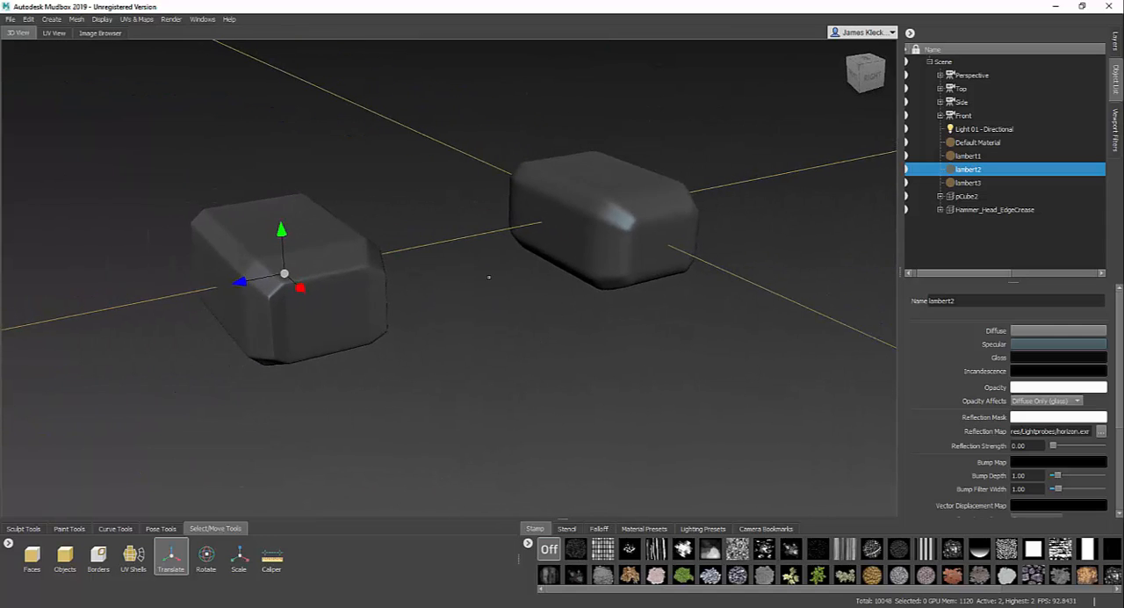
mouse_move(490, 276)
alt+mouse_down()
mouse_move(450, 301)
mouse_move(460, 375)
mouse_move(543, 283)
mouse_move(538, 295)
mouse_move(436, 282)
mouse_move(478, 258)
mouse_move(493, 293)
alt+mouse_up()
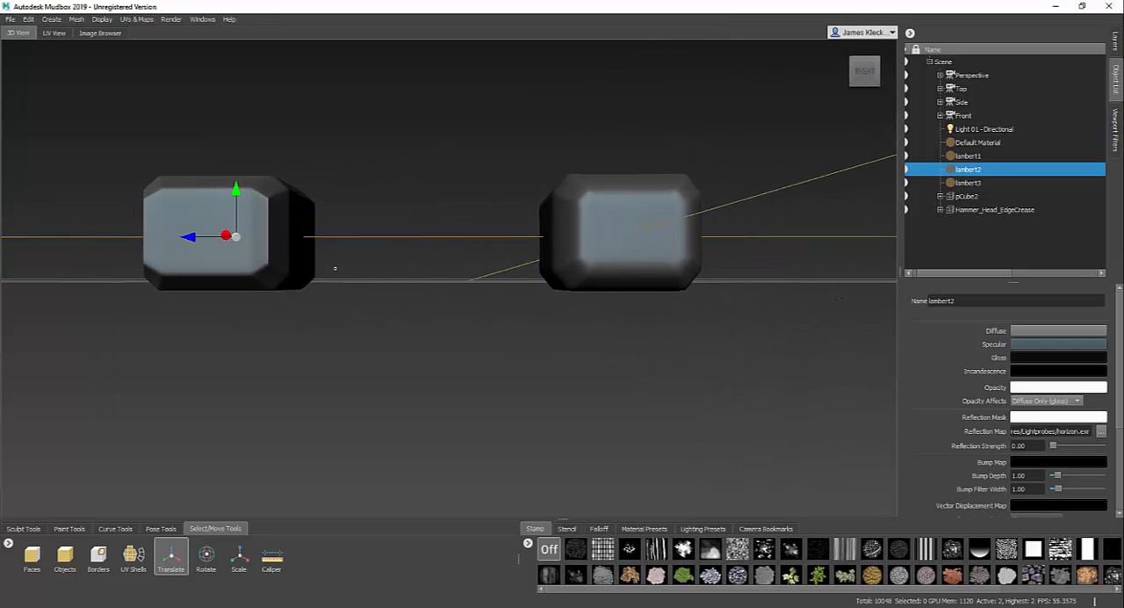
alt+drag(332, 263, 479, 267)
alt+right_drag(615, 219, 672, 211)
alt+drag(672, 198, 700, 205)
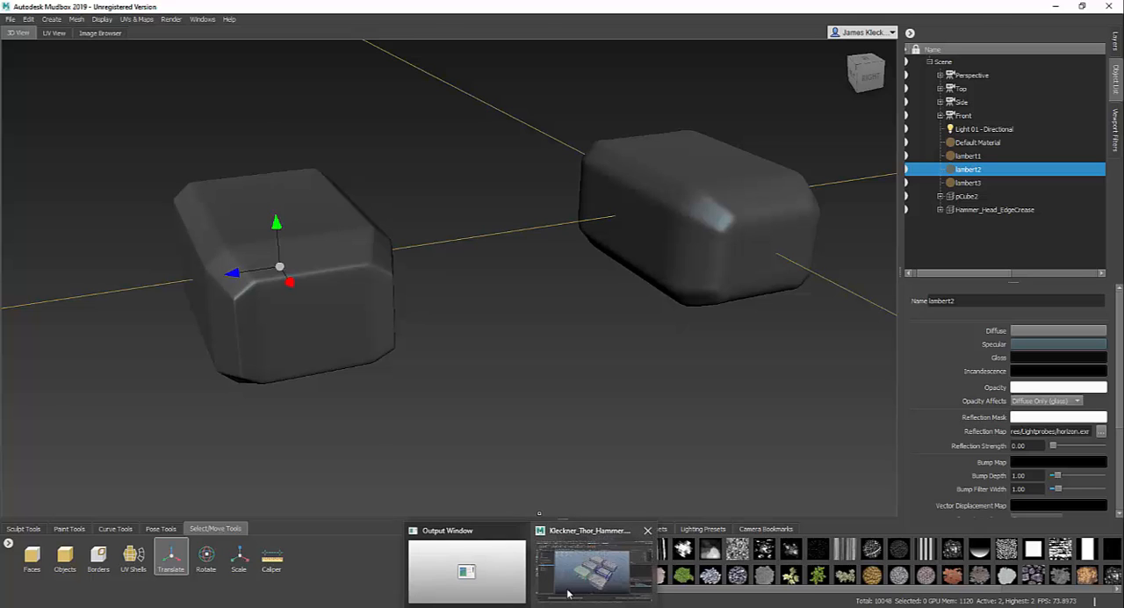
- Switch to the Kleckner_Thor_Hammer scene in Maya and select the copies pCube1, pCube3 and pCube2 in turn to compare their topology
click(564, 569)
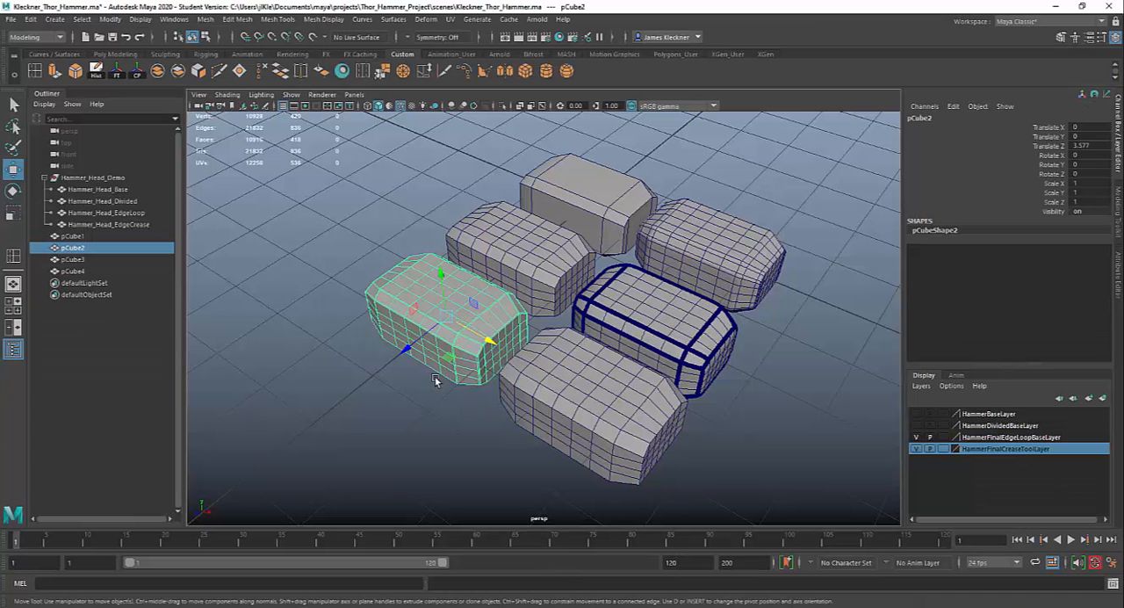
alt+drag(515, 306, 530, 299)
click(597, 238)
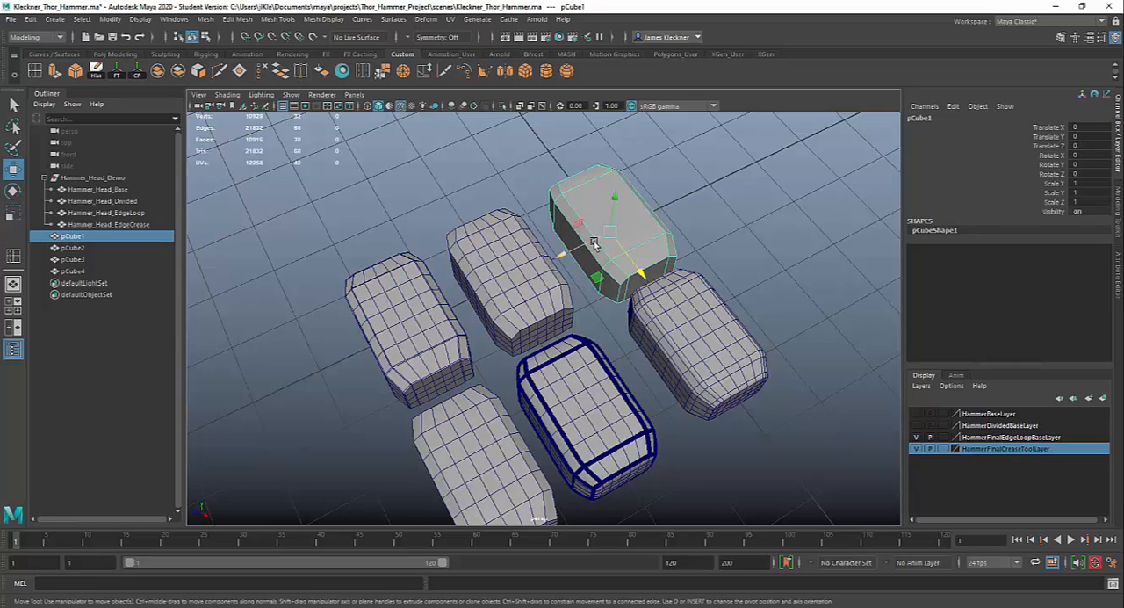
click(527, 258)
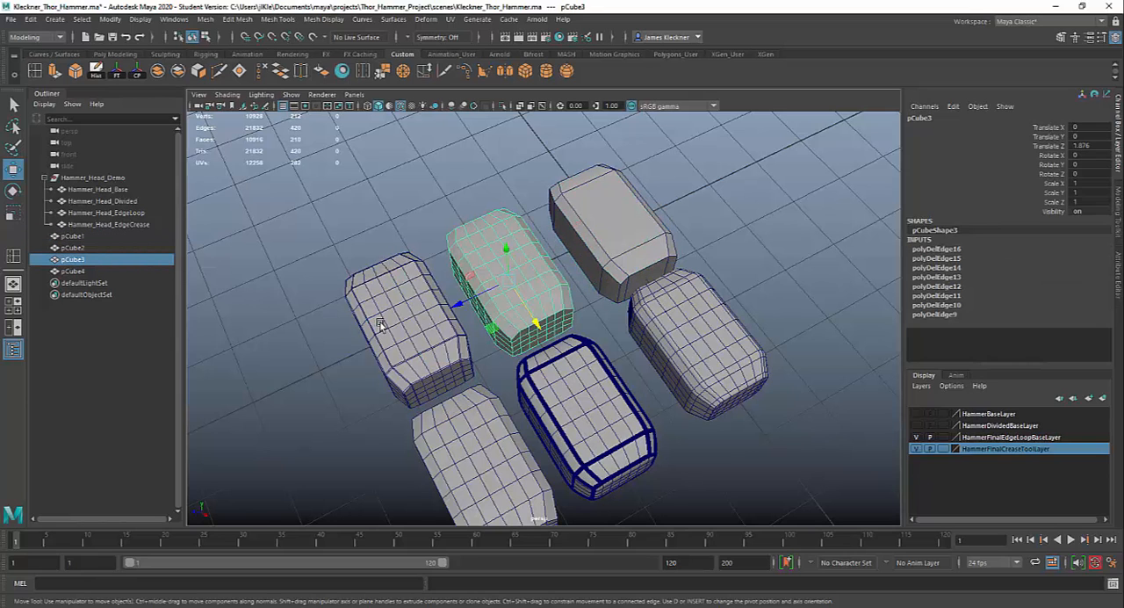
click(379, 325)
alt+drag(526, 397, 537, 327)
click(523, 250)
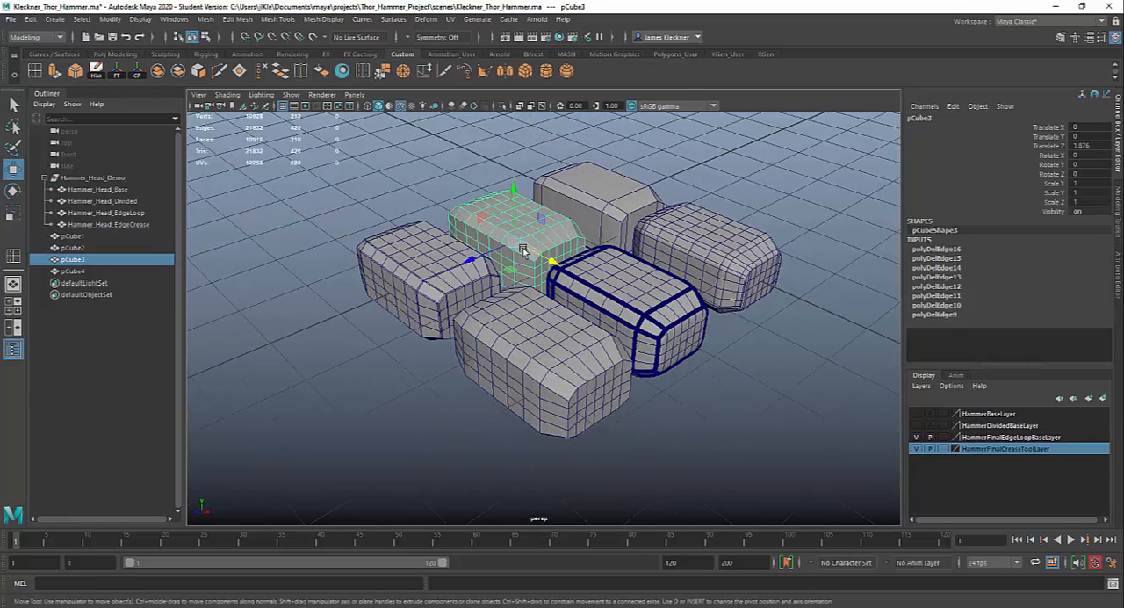
- Select the evenly divided hammer head pCube4 and switch it to edge selection mode
click(534, 325)
alt+drag(632, 457, 602, 488)
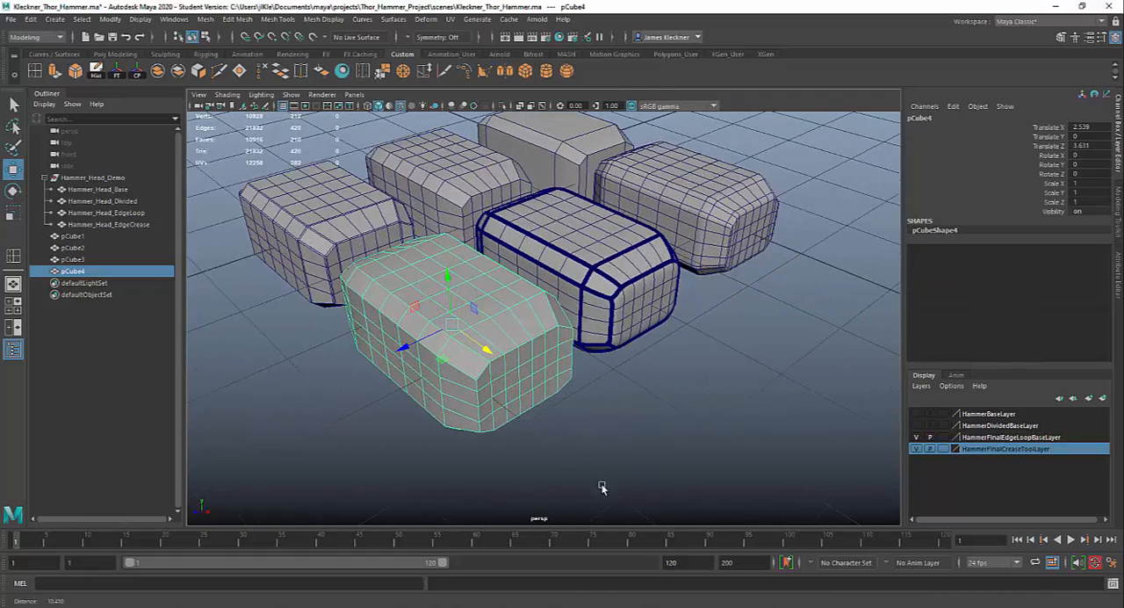
alt+right_drag(602, 488, 605, 488)
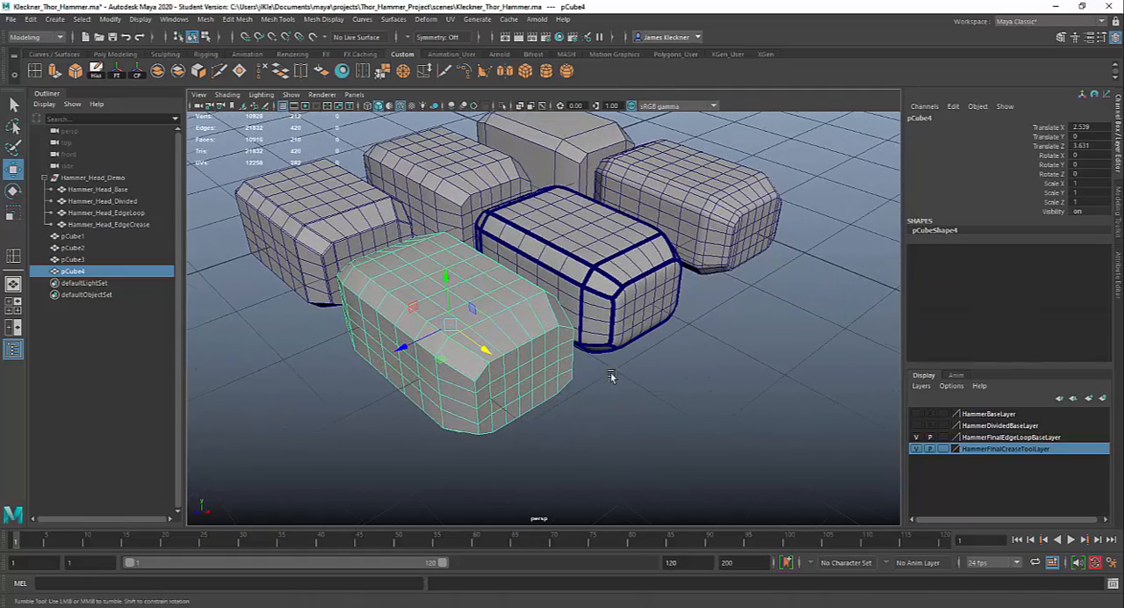
alt+drag(610, 375, 622, 376)
alt+right_drag(621, 376, 621, 430)
alt+drag(621, 429, 610, 422)
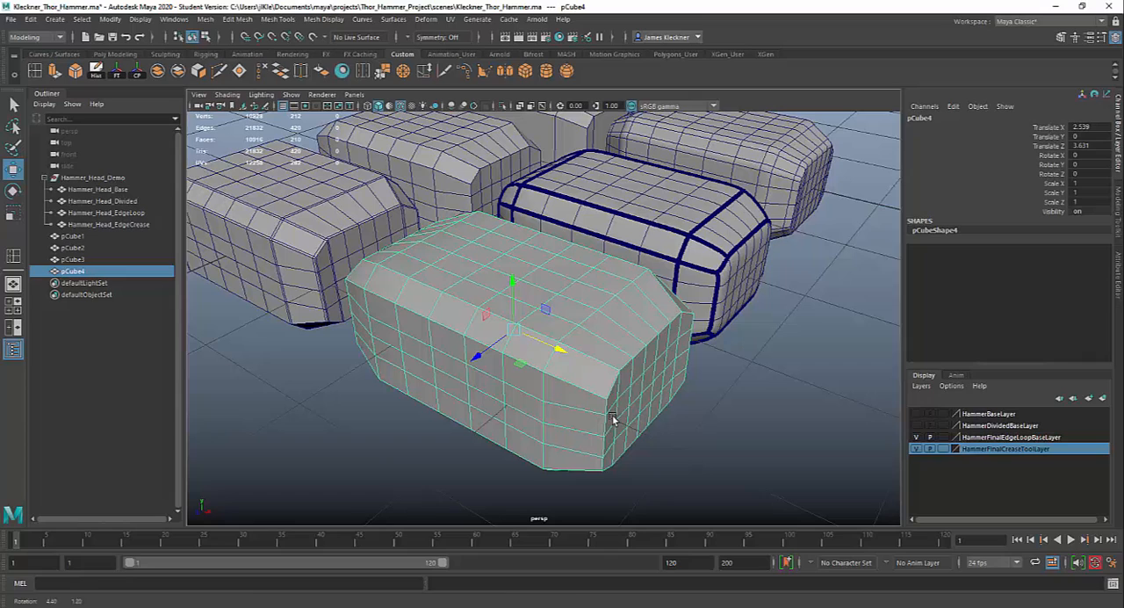
right_click(618, 329)
click(619, 266)
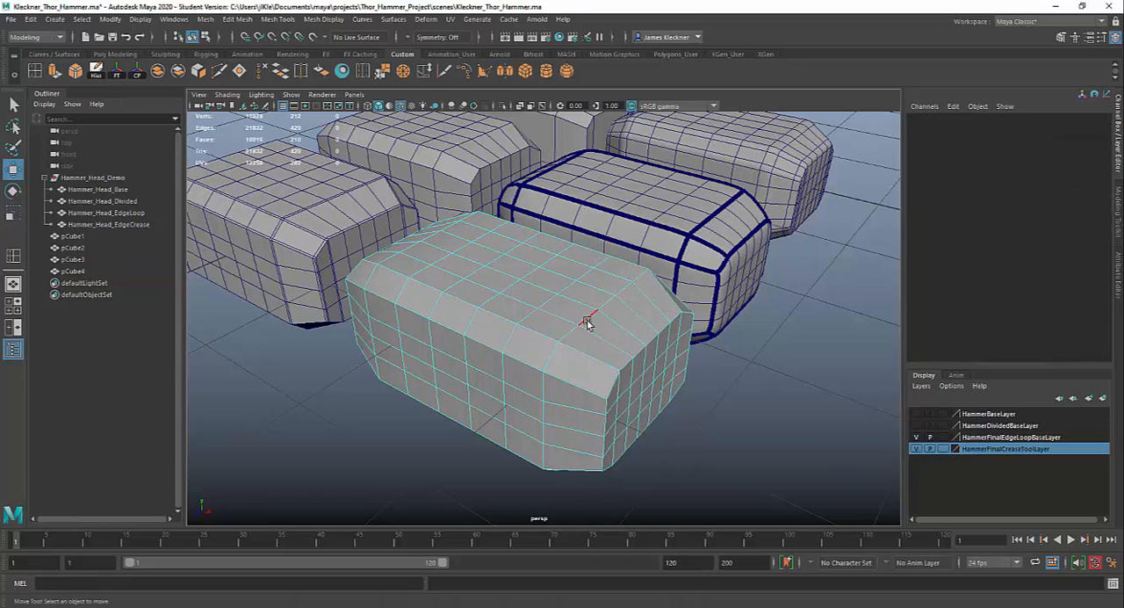
- Select the edge loops bordering the bevel at the near end of pCube4 and activate the Select Tool
click(588, 323)
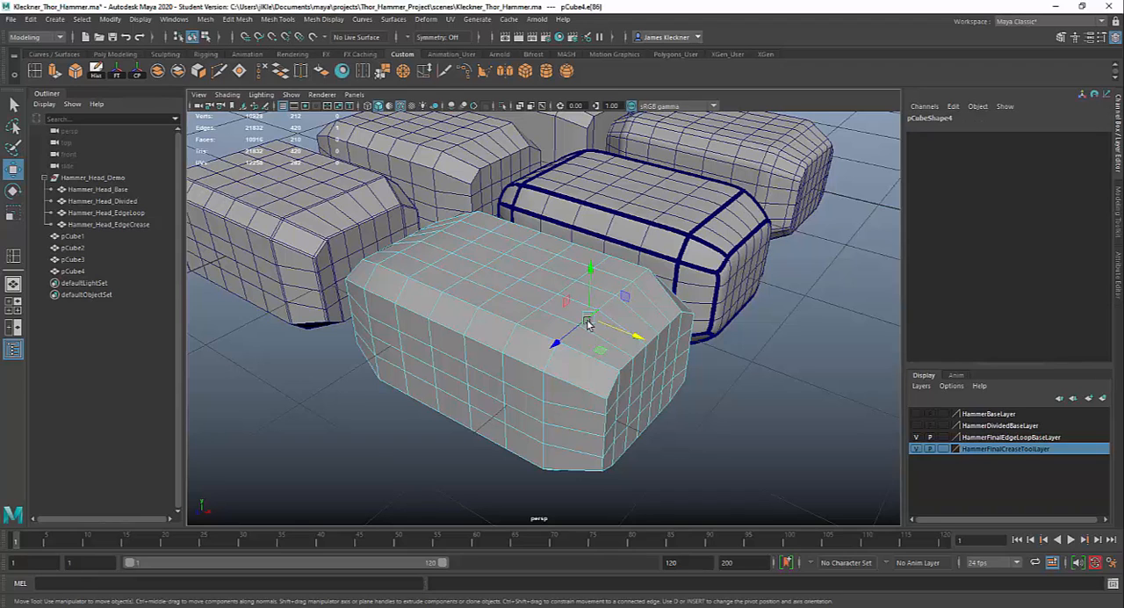
click(610, 304)
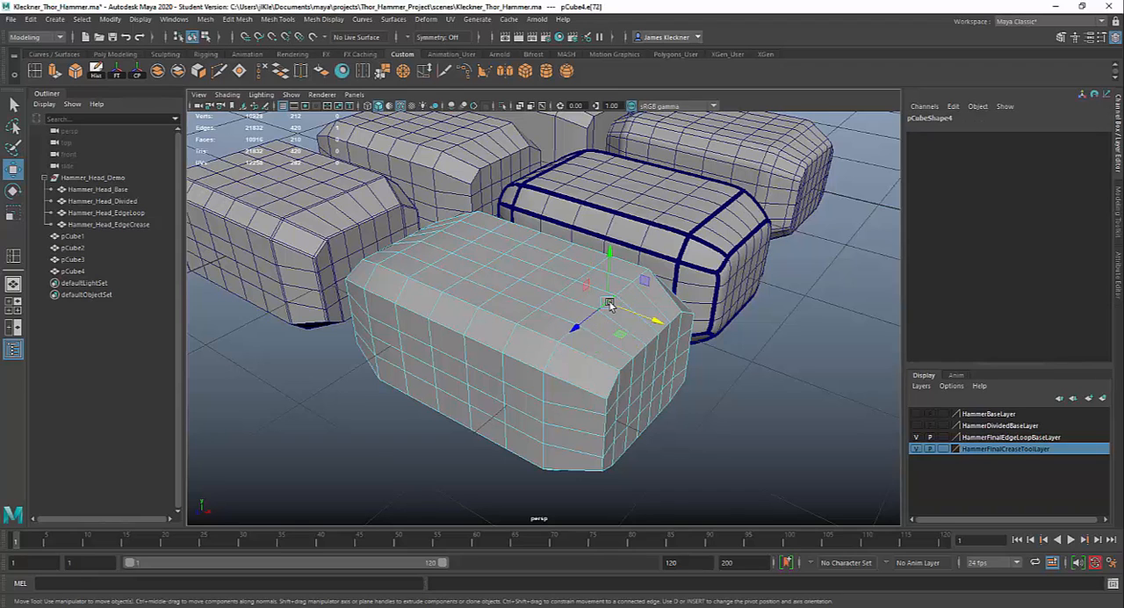
double_click(610, 304)
mouse_move(513, 351)
alt+mouse_down()
mouse_move(535, 350)
mouse_move(518, 353)
alt+mouse_up()
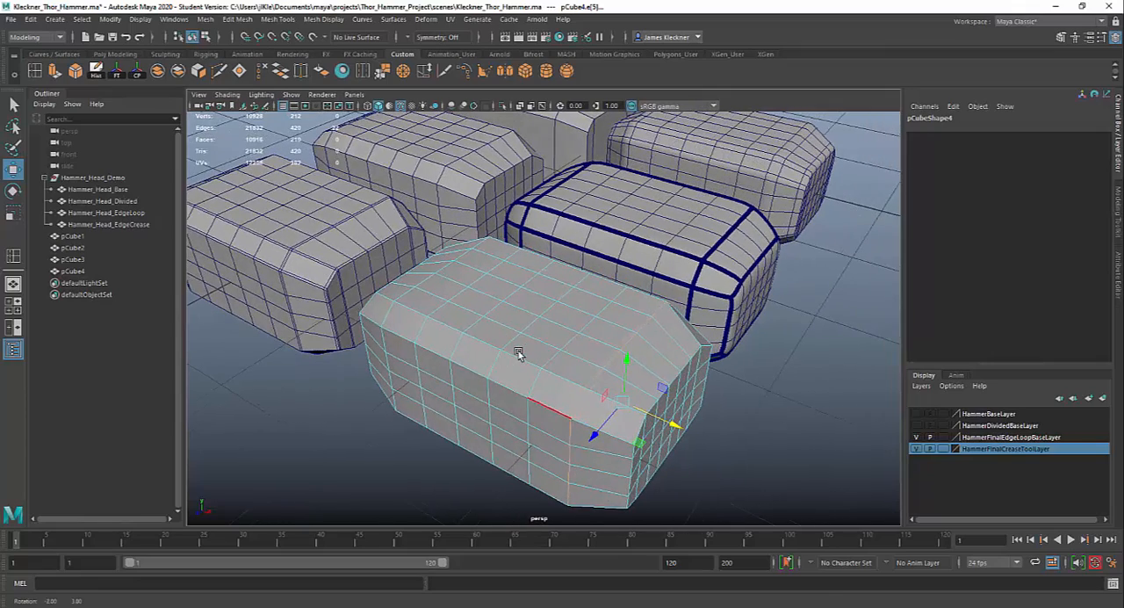
key(q)
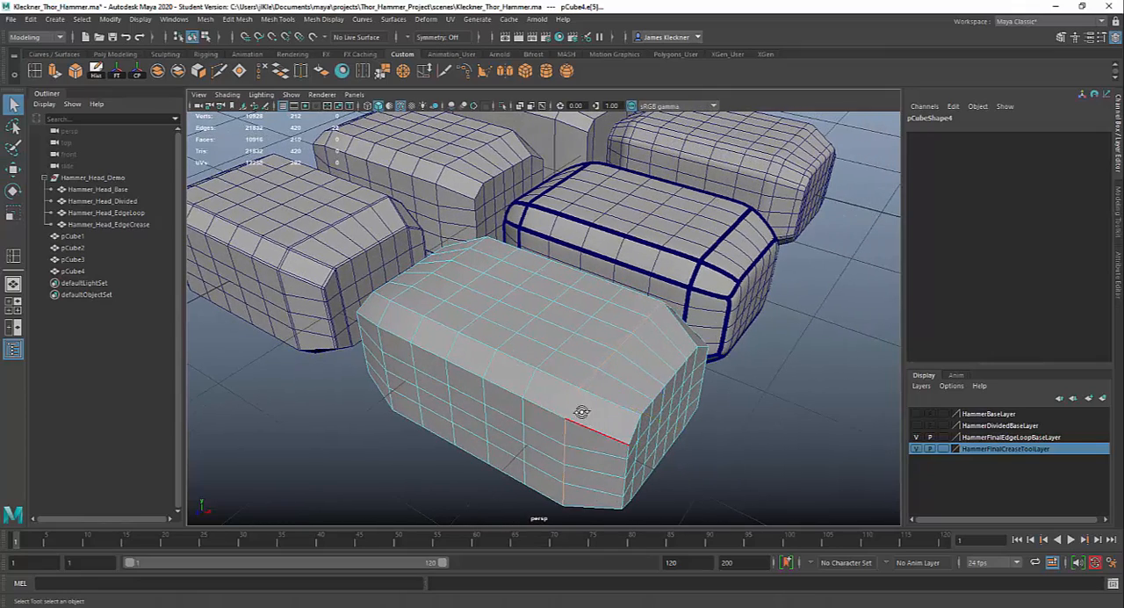
alt+drag(582, 411, 572, 394)
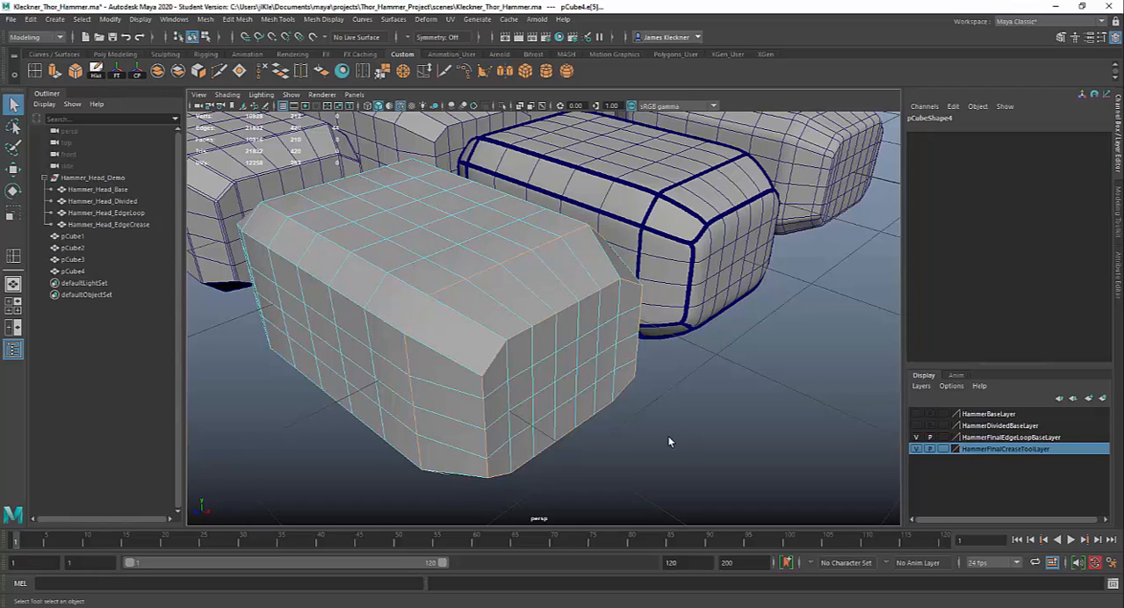
- Add the edge loops bordering the bevel at the opposite end of pCube4 to the edge selection
alt+drag(668, 441, 602, 436)
alt+drag(579, 342, 678, 391)
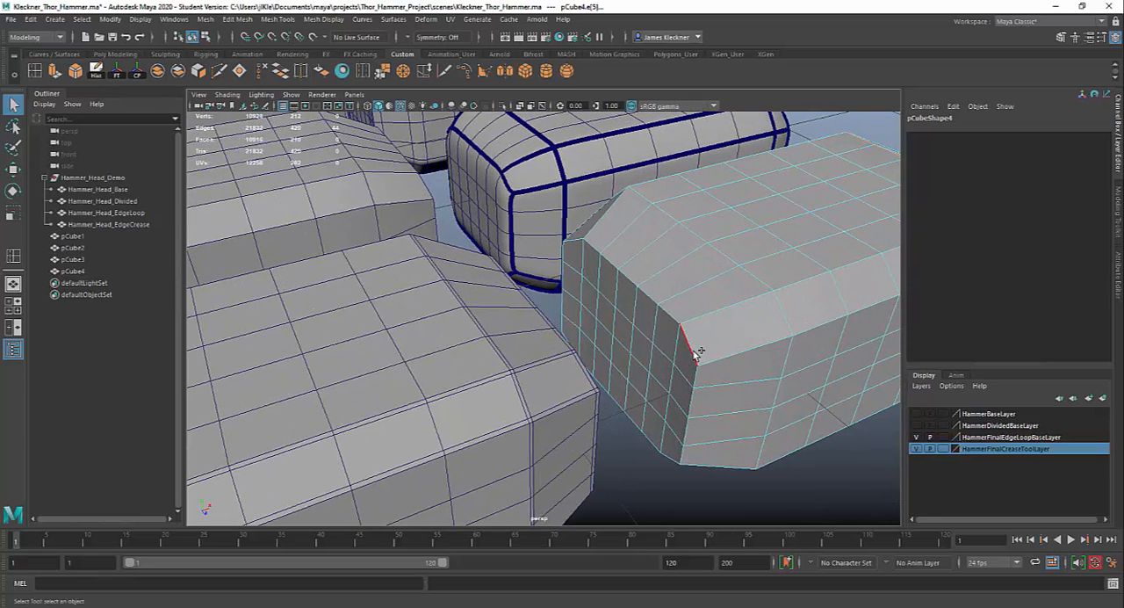
click(695, 352)
click(562, 306)
shift+click(761, 287)
- Examine the selected end loops of pCube4 in wireframe and shaded display, all around and from close up
alt+right_drag(782, 469, 663, 431)
alt+drag(664, 431, 590, 403)
key(4)
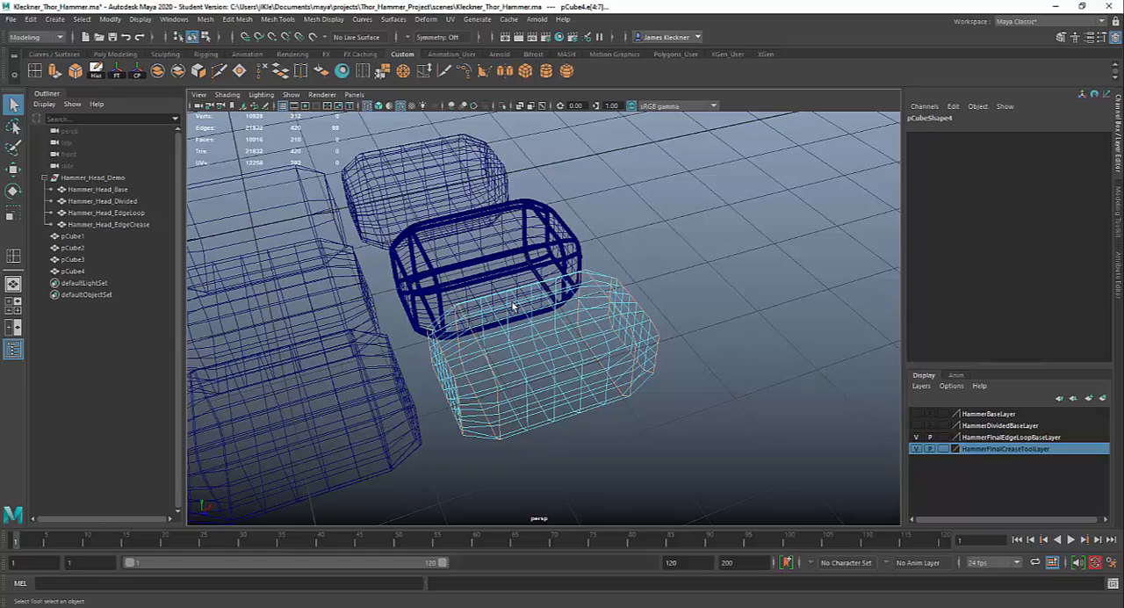
key(5)
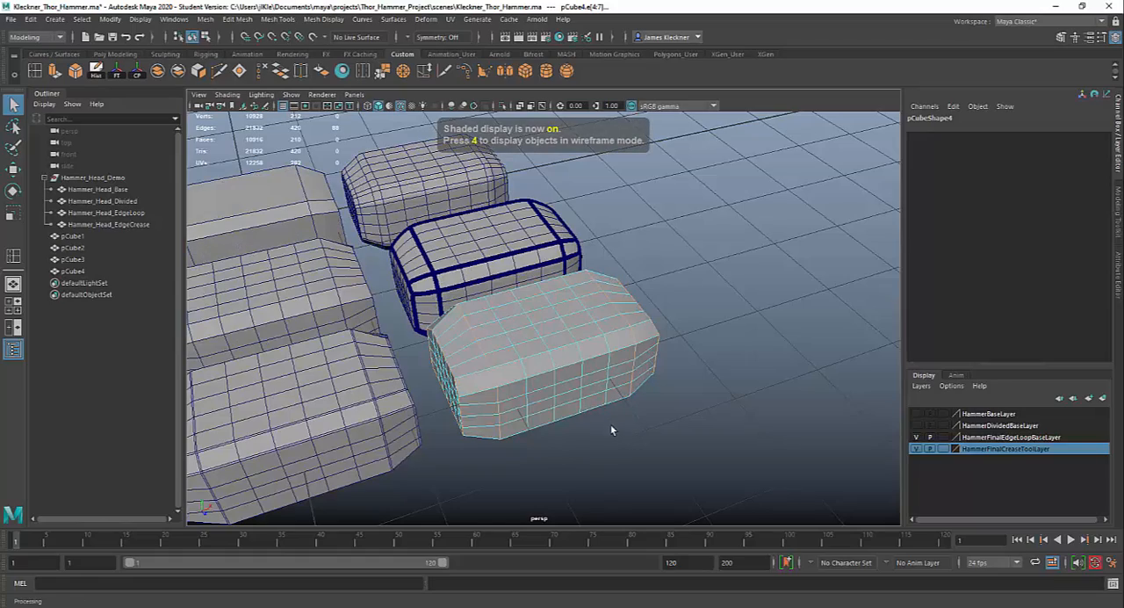
alt+drag(611, 426, 634, 398)
alt+right_drag(634, 398, 652, 497)
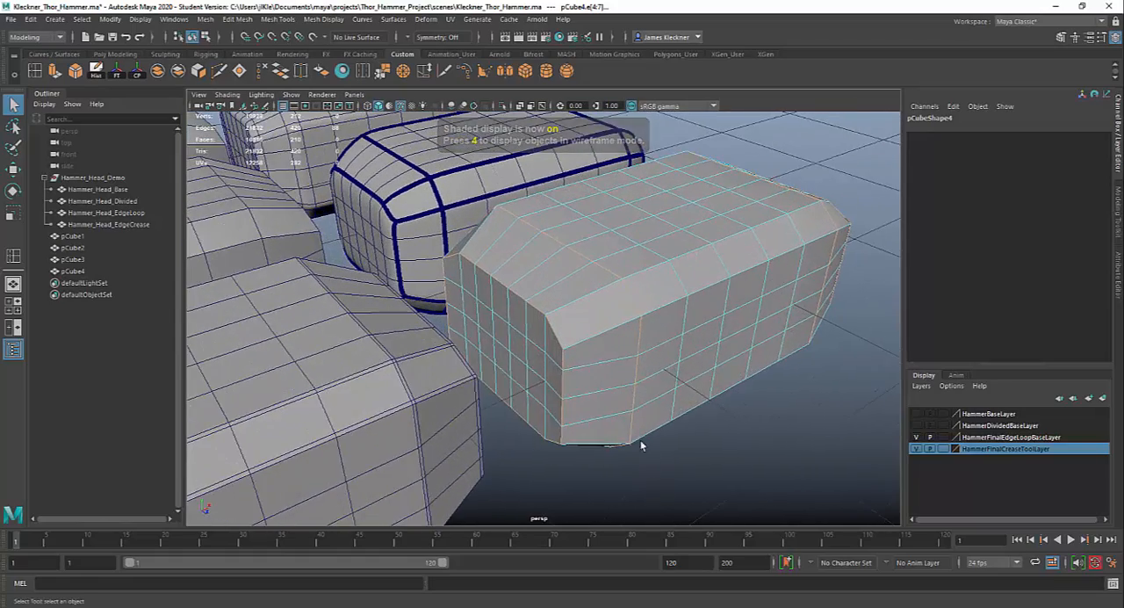
alt+drag(641, 445, 612, 450)
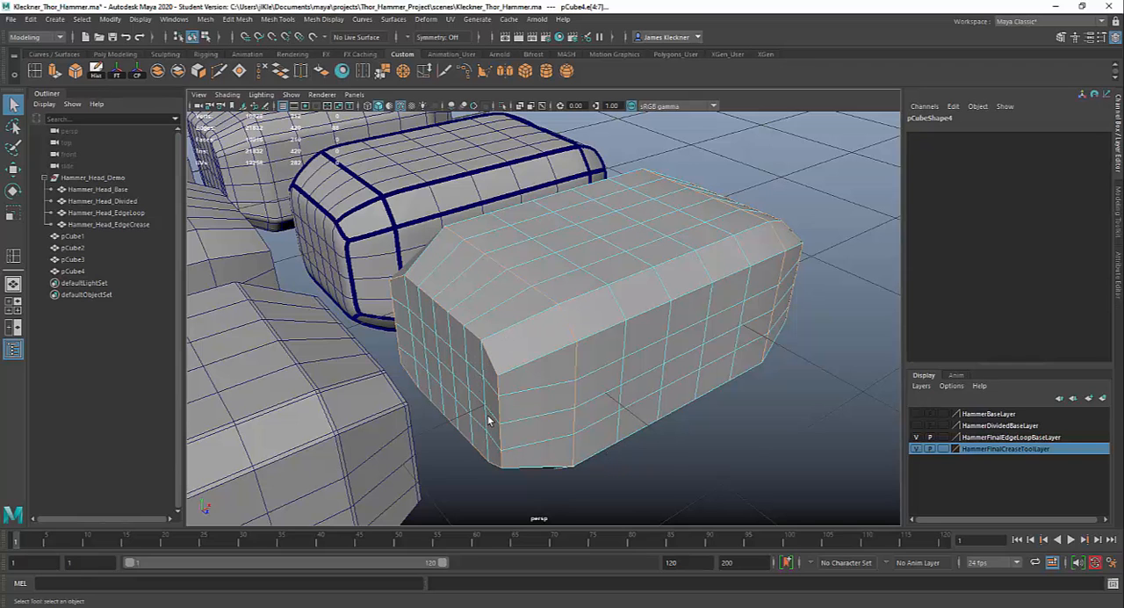
alt+drag(486, 409, 472, 421)
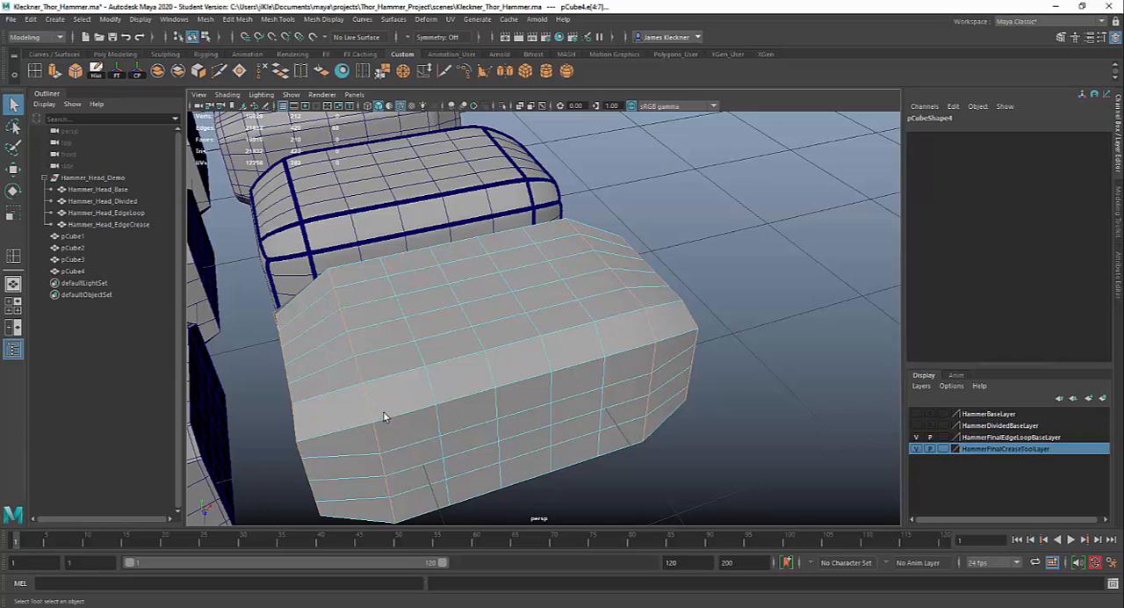
- Add the two lengthwise edge lines bordering the upper bevel on one long side of pCube4 to the selection
shift+click(334, 393)
shift+double_click(669, 308)
shift+click(352, 427)
- Add the two lengthwise edge lines bordering the underside bevel of pCube4's same long side to the selection
alt+drag(679, 440, 588, 374)
alt+middle_drag(588, 375, 582, 497)
alt+drag(529, 319, 528, 378)
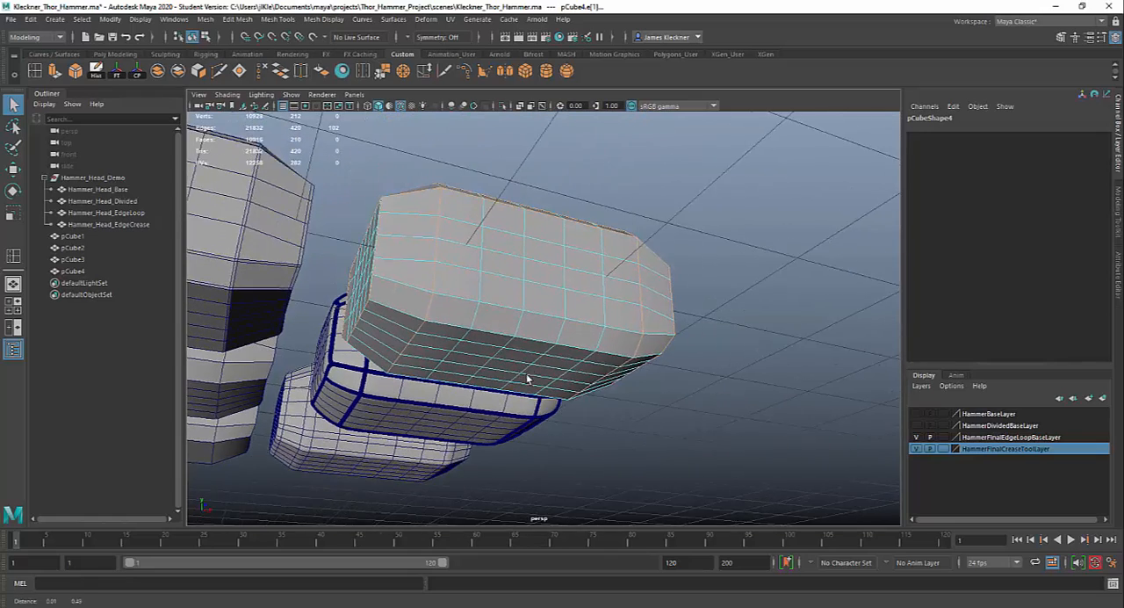
alt+right_drag(528, 378, 537, 433)
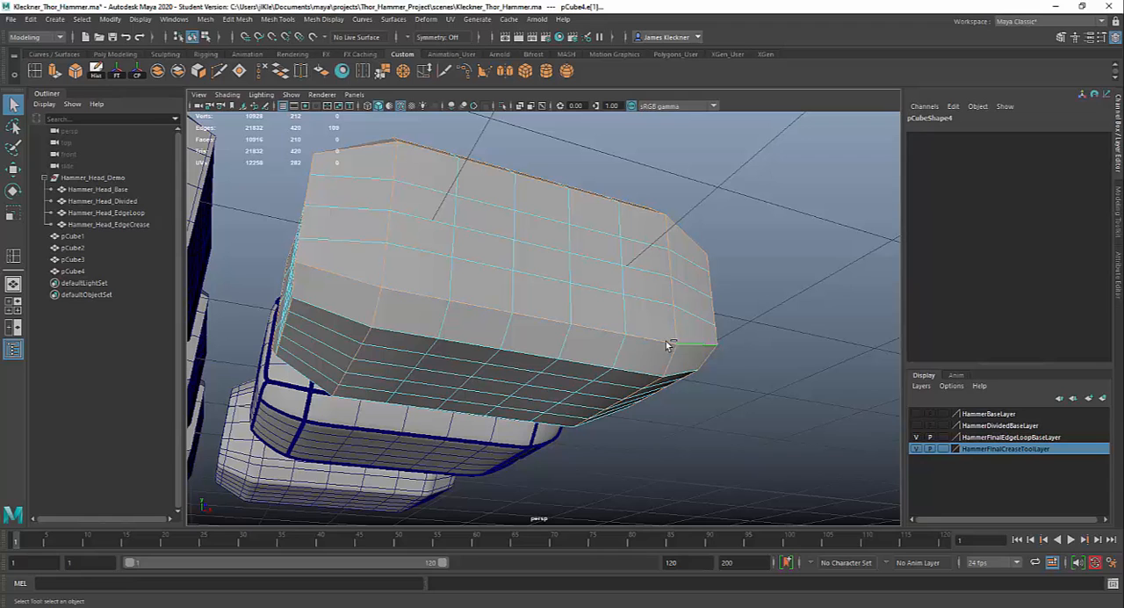
shift+click(357, 321)
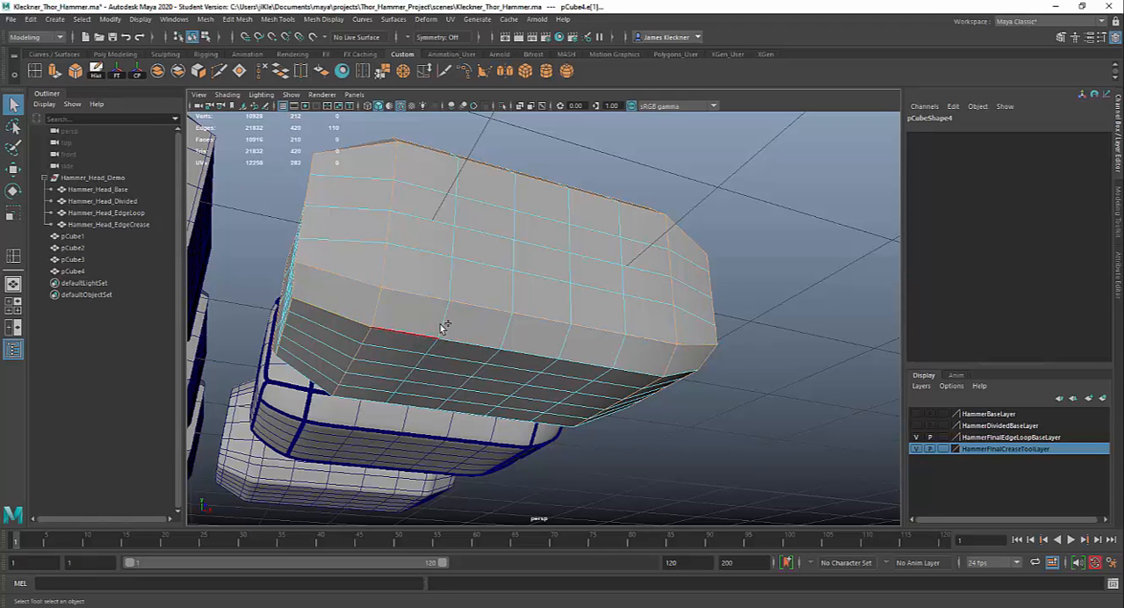
shift+double_click(687, 370)
alt+drag(670, 425, 643, 404)
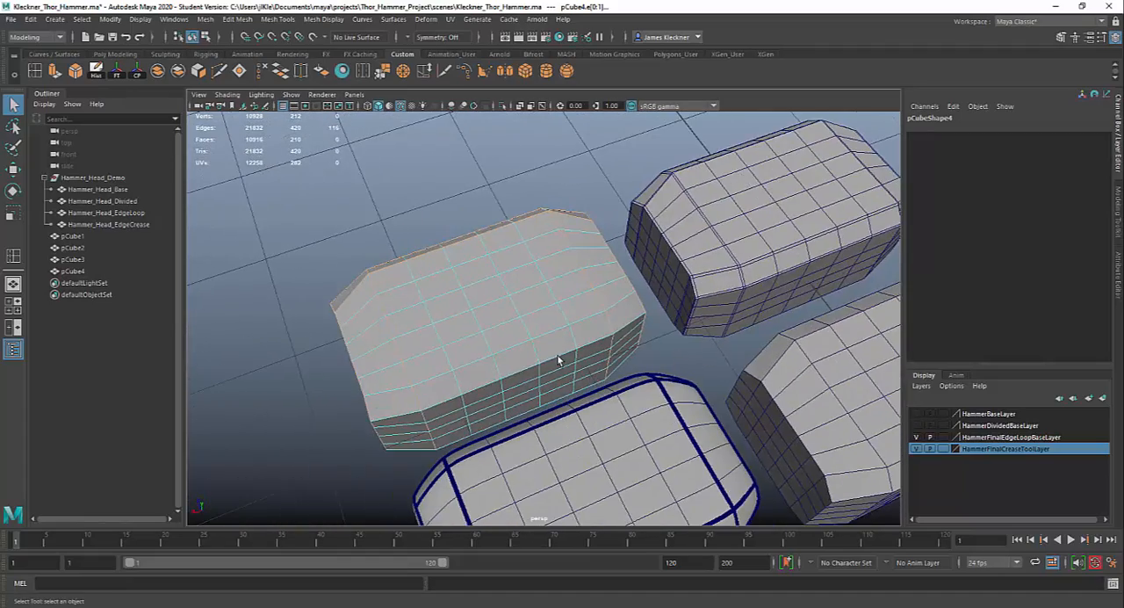
- Switch pCube4 to object selection and isolate it in the viewport
alt+drag(560, 367, 590, 339)
scroll(600, 424, up, 2)
alt+middle_drag(584, 378, 627, 317)
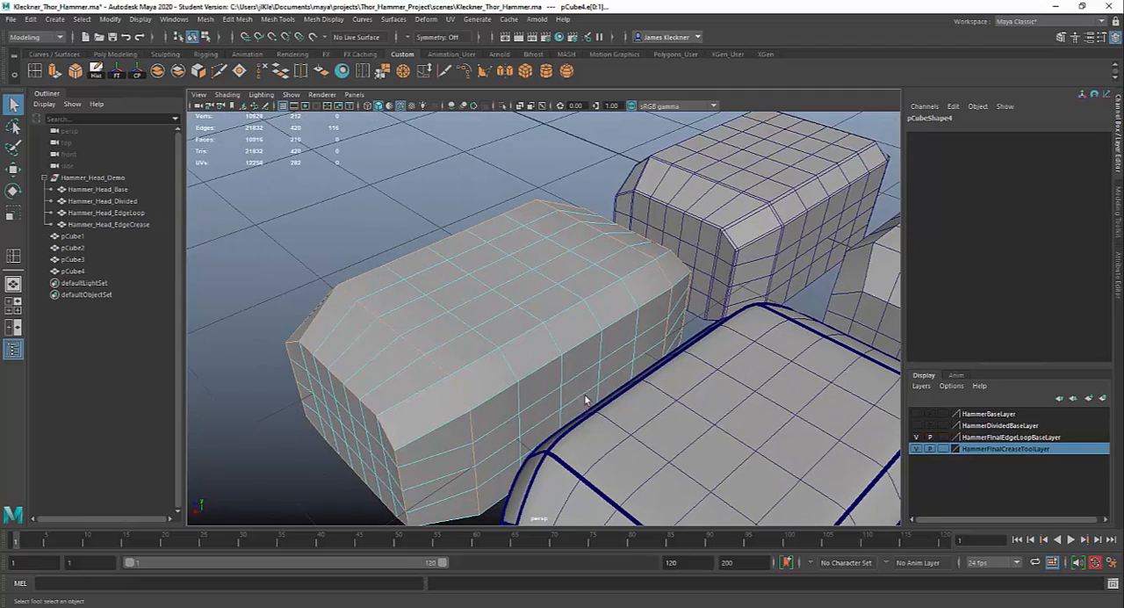
scroll(650, 384, down, 3)
alt+drag(630, 390, 548, 373)
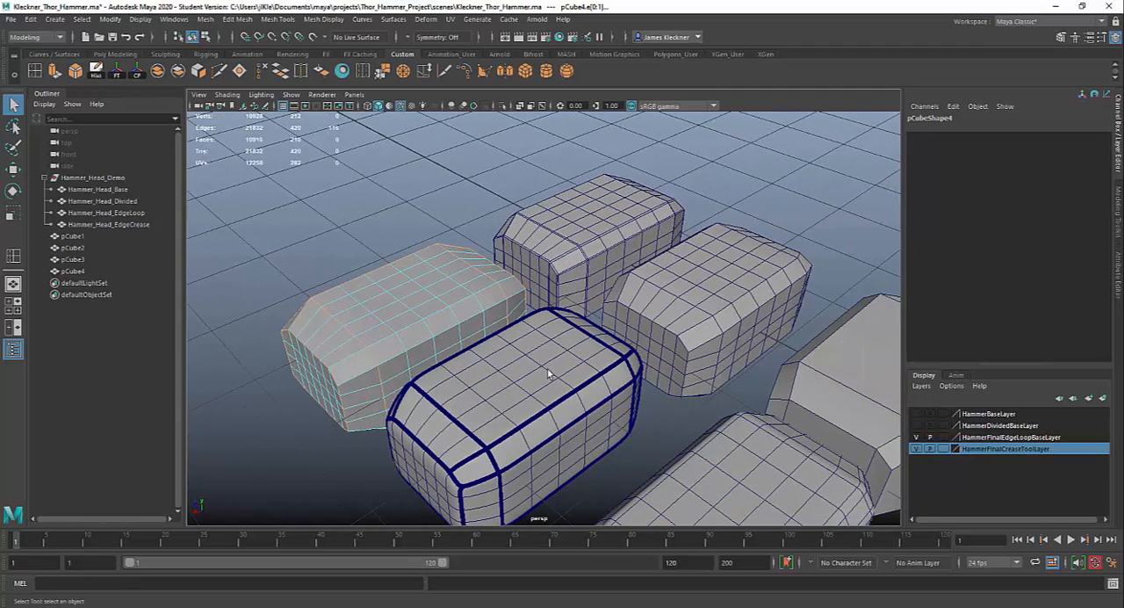
click(1062, 37)
click(984, 134)
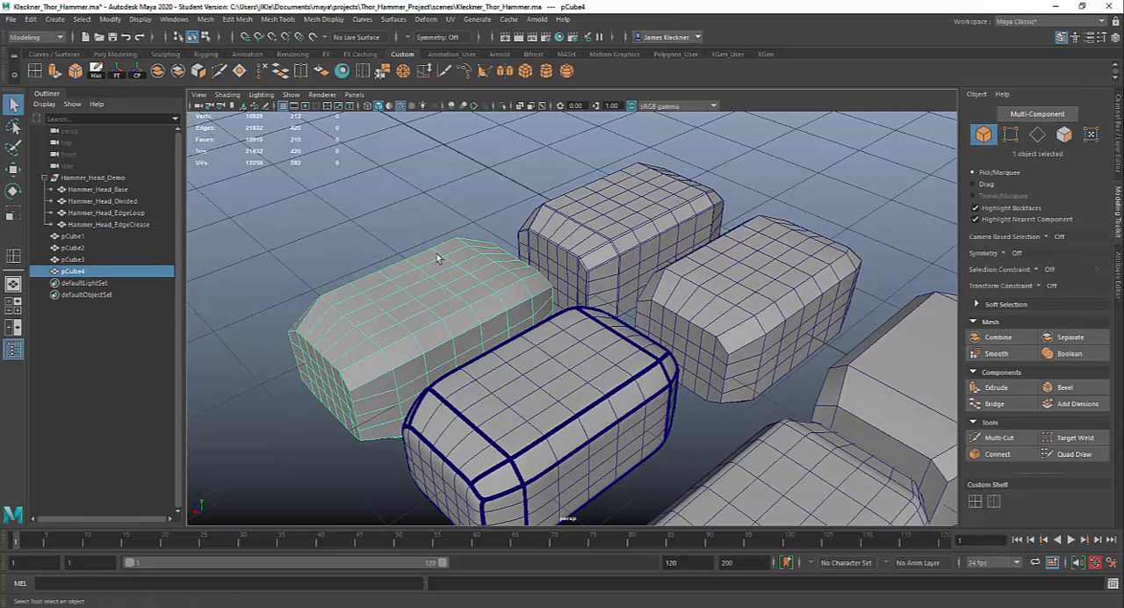
click(502, 106)
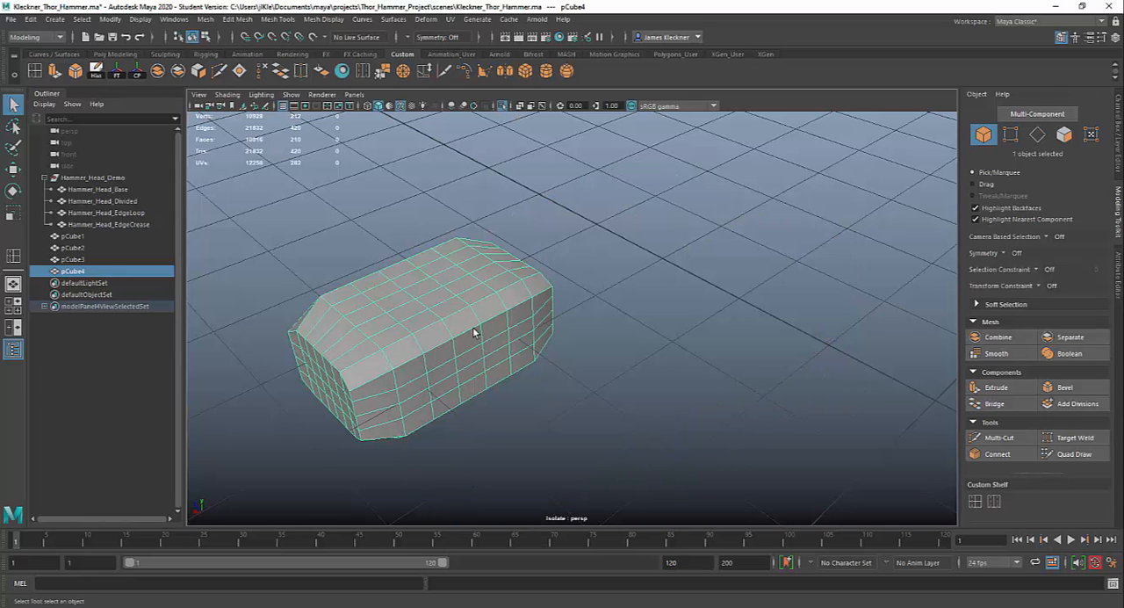
alt+drag(487, 325, 518, 304)
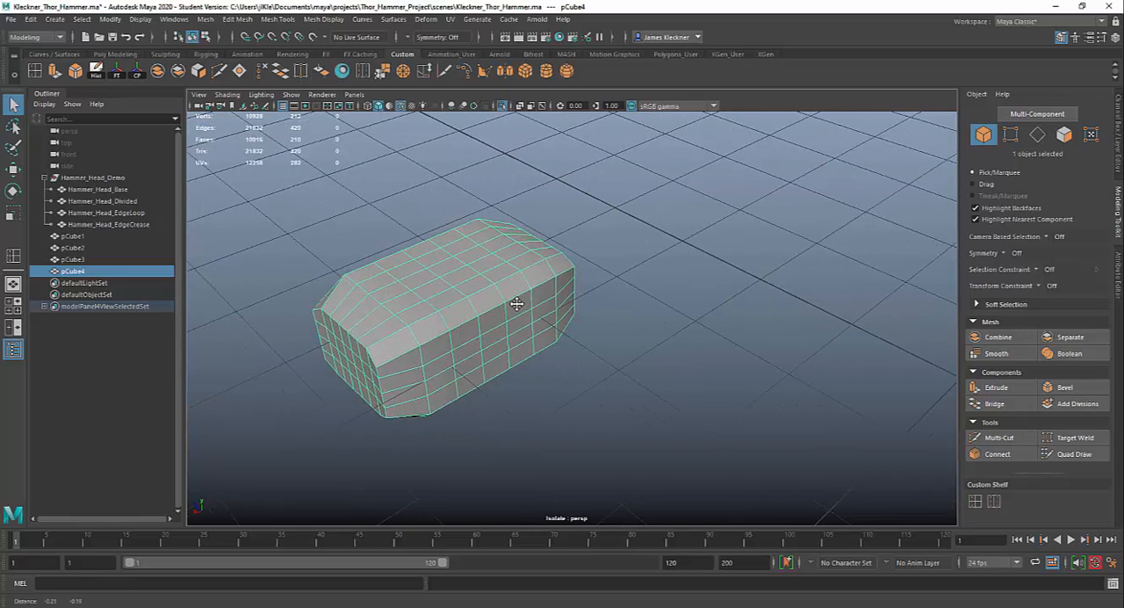
- Return pCube4 to edge selection and add the lengthwise edge lines bordering the upper bevel on its other long side
click(1037, 134)
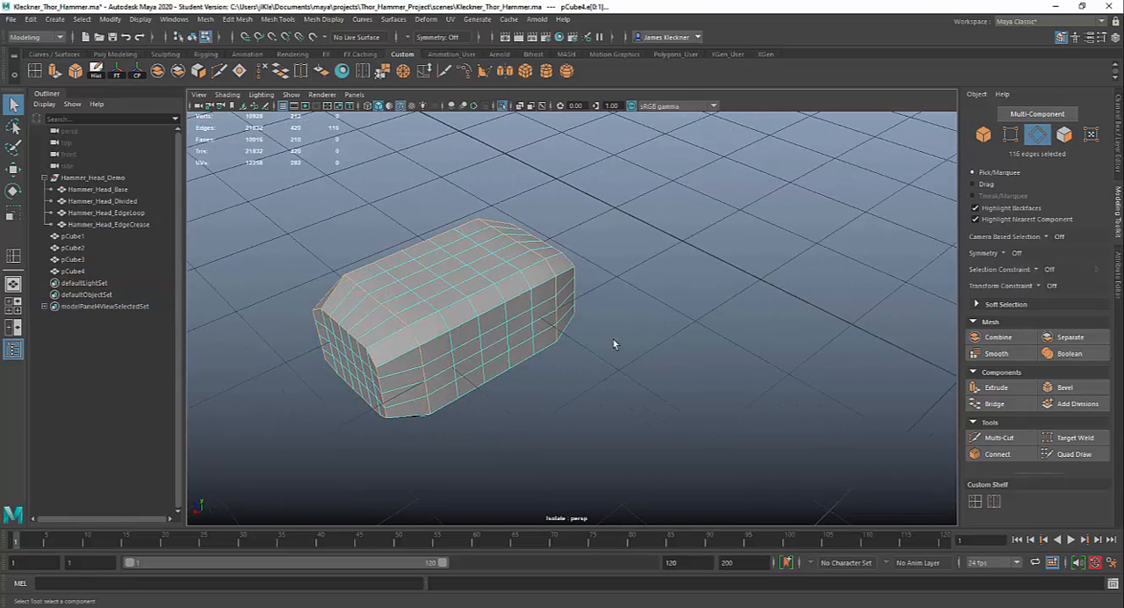
alt+drag(548, 361, 738, 371)
alt+right_drag(738, 372, 727, 505)
alt+middle_drag(612, 385, 585, 404)
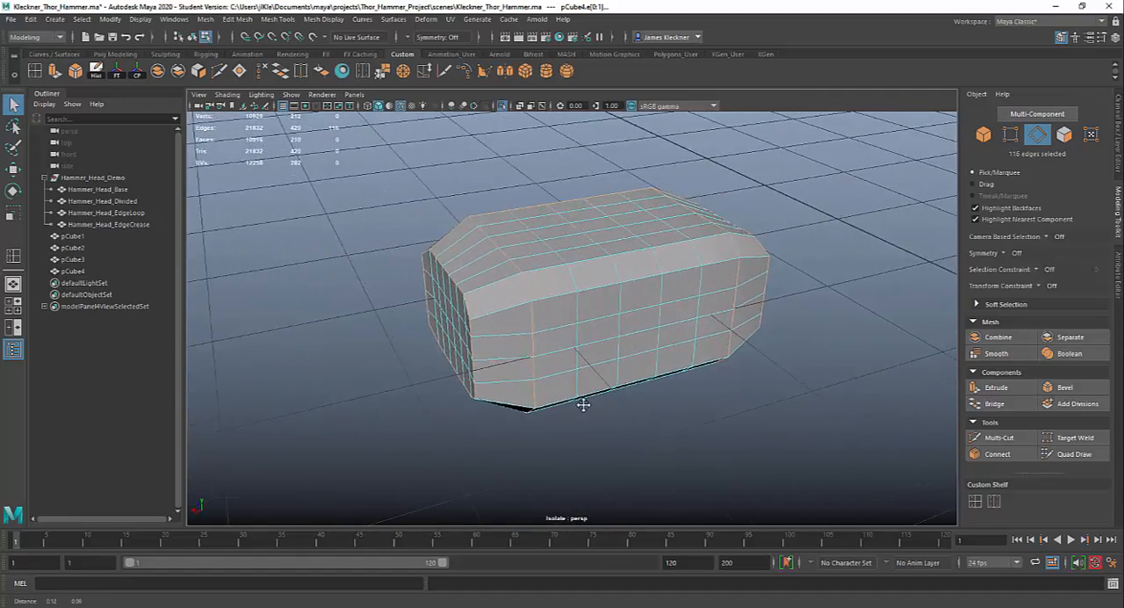
alt+right_drag(585, 405, 600, 483)
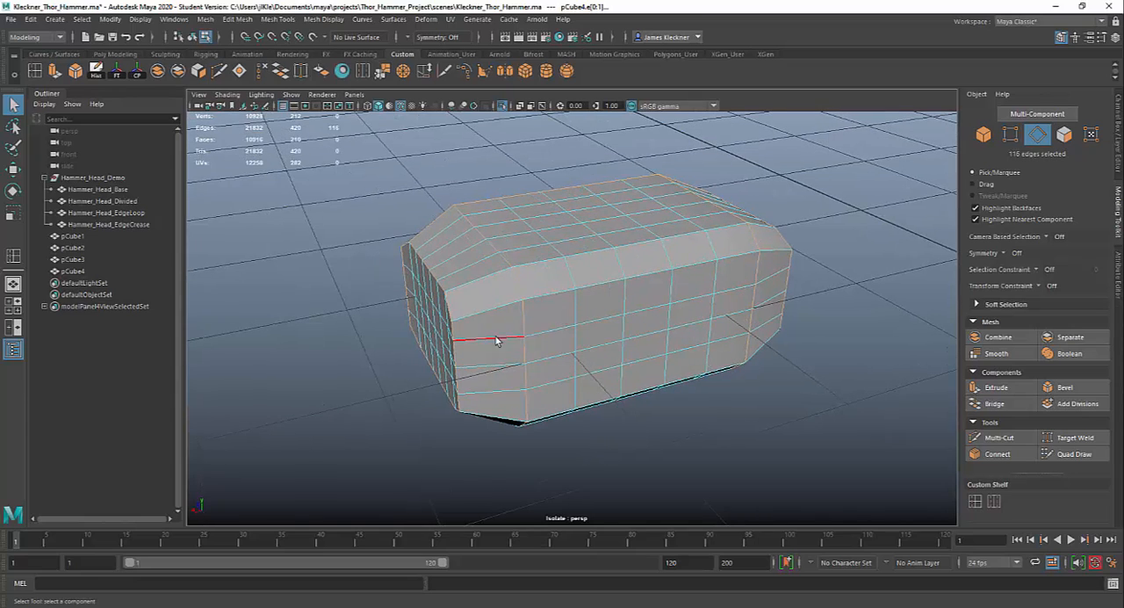
shift+click(480, 279)
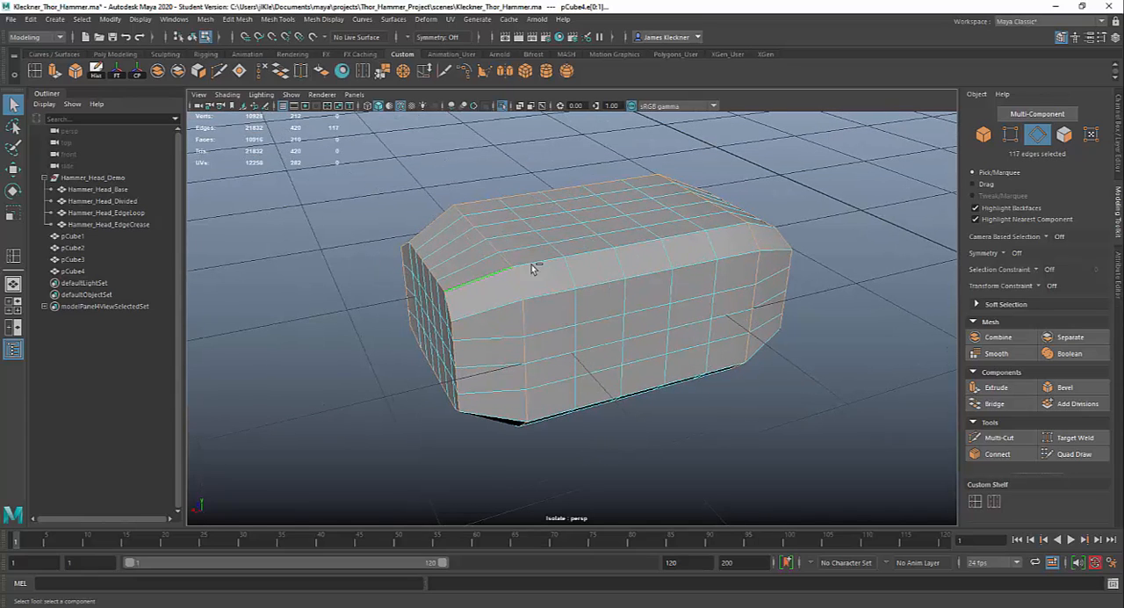
shift+double_click(762, 225)
shift+double_click(780, 252)
- Add the lengthwise edge lines bordering the remaining underside bevel of pCube4 to the selection
alt+drag(644, 454, 623, 345)
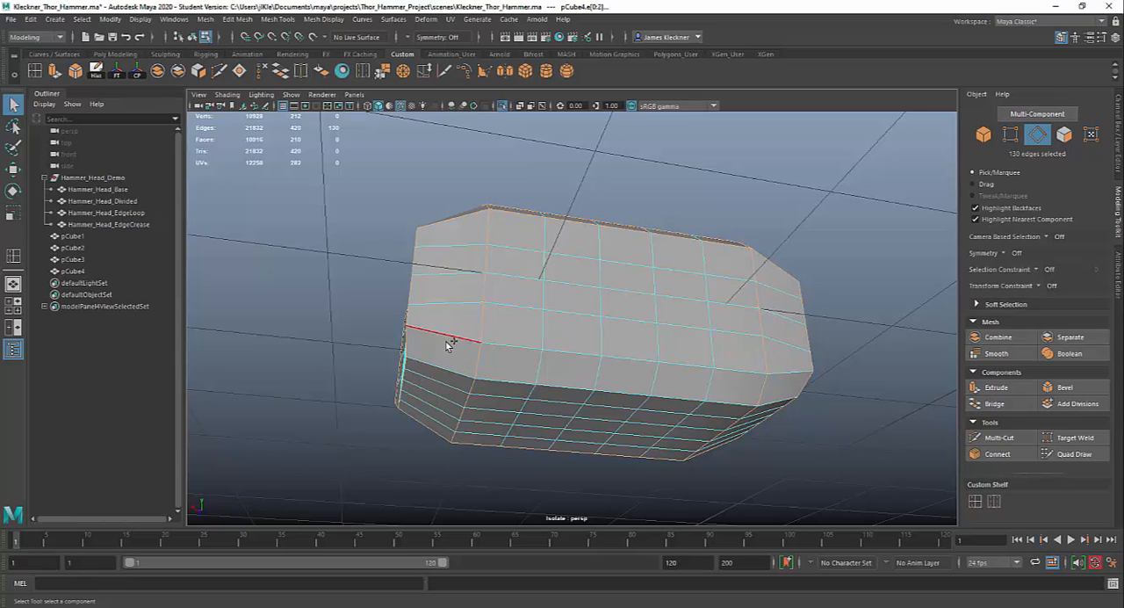
shift+double_click(784, 371)
shift+click(437, 365)
shift+double_click(778, 404)
- Check the complete edge selection of pCube4 in wireframe display and return to shaded display
alt+drag(764, 451, 644, 468)
key(4)
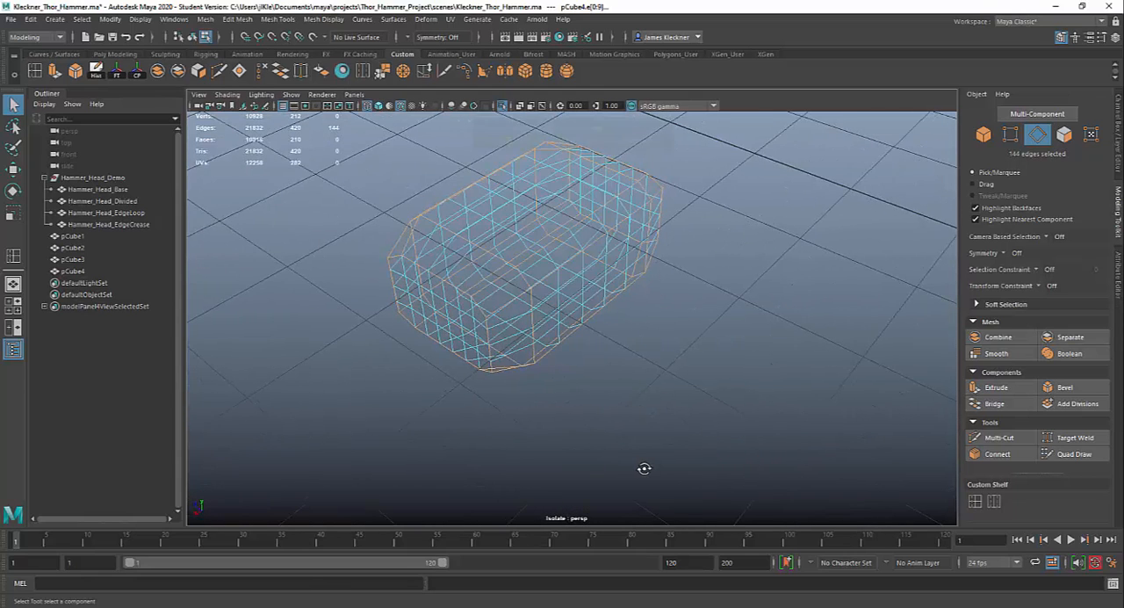
alt+drag(565, 395, 710, 391)
key(5)
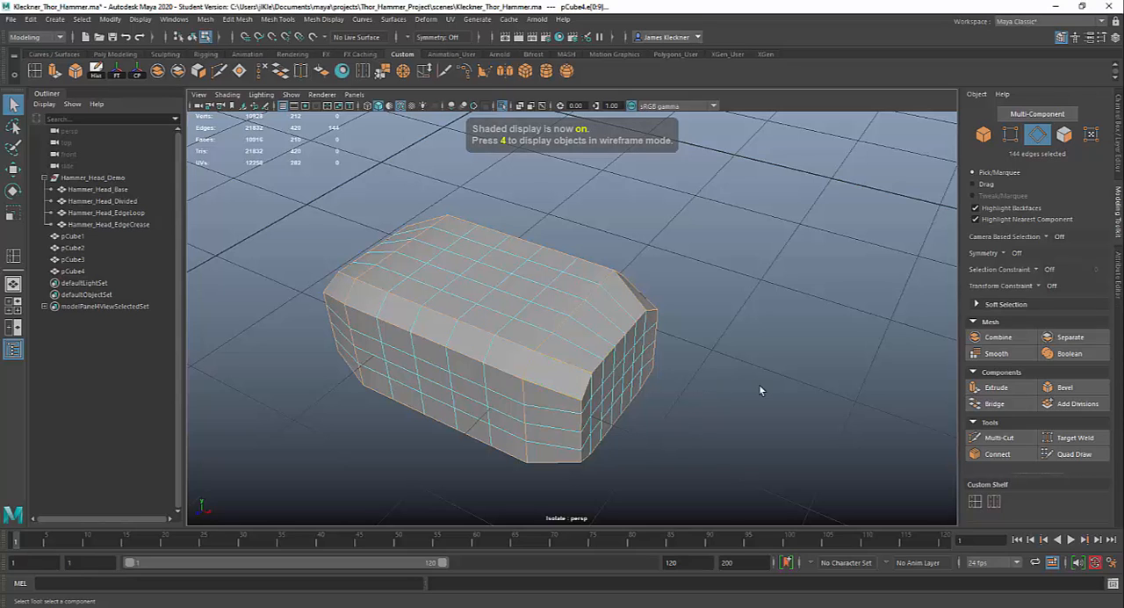
- Crease the selected pCube4 edges to a value of 10 with the Crease Tool, bringing up their polyCrease2 attributes
click(281, 21)
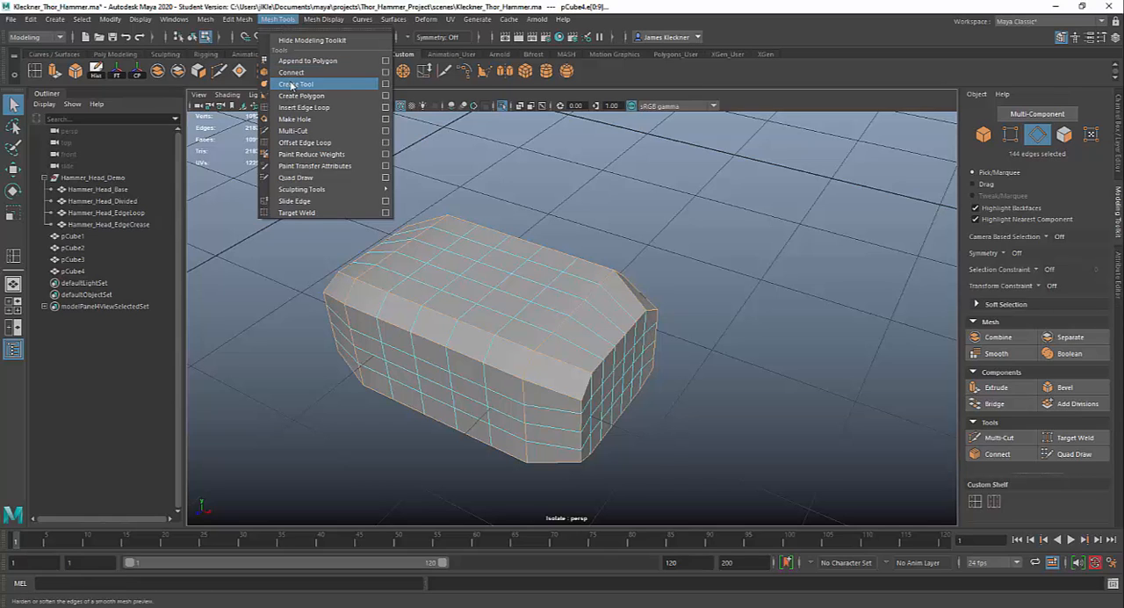
click(291, 84)
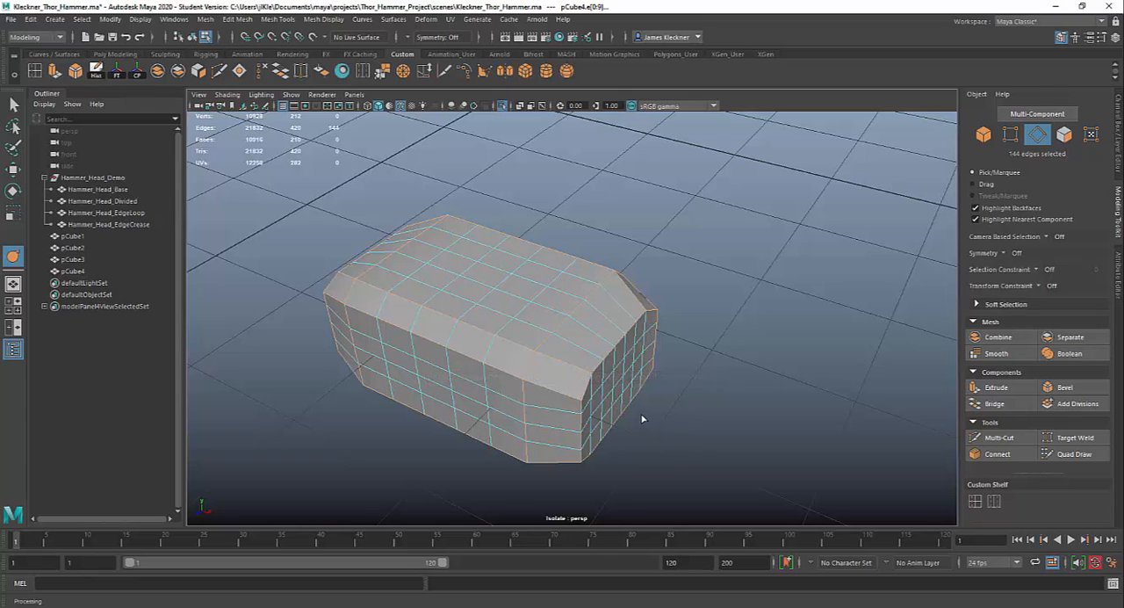
middle_drag(643, 419, 748, 410)
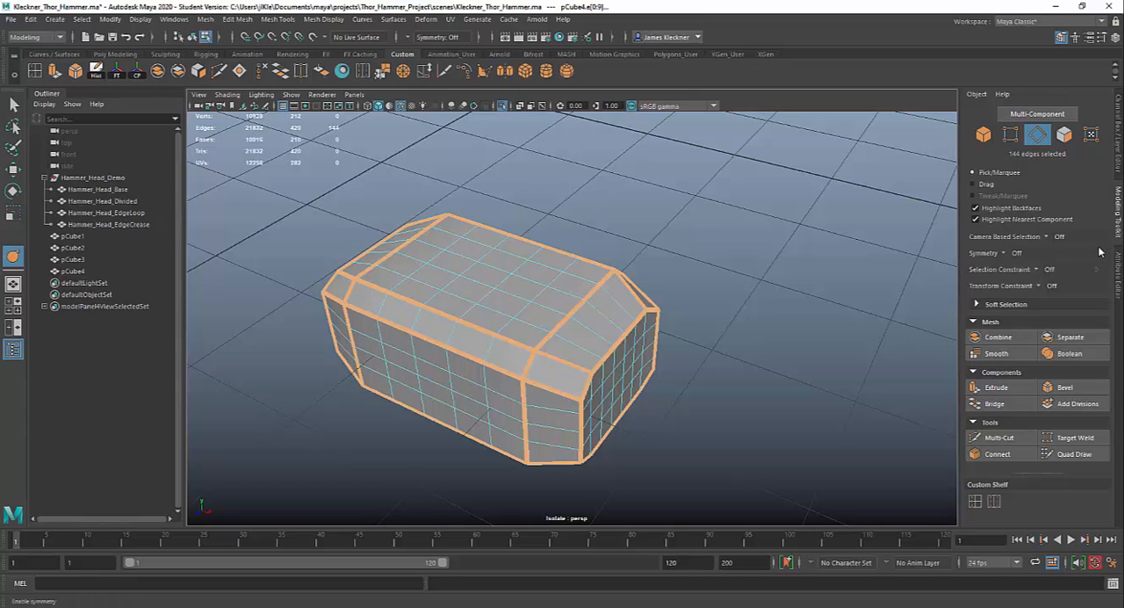
click(1118, 274)
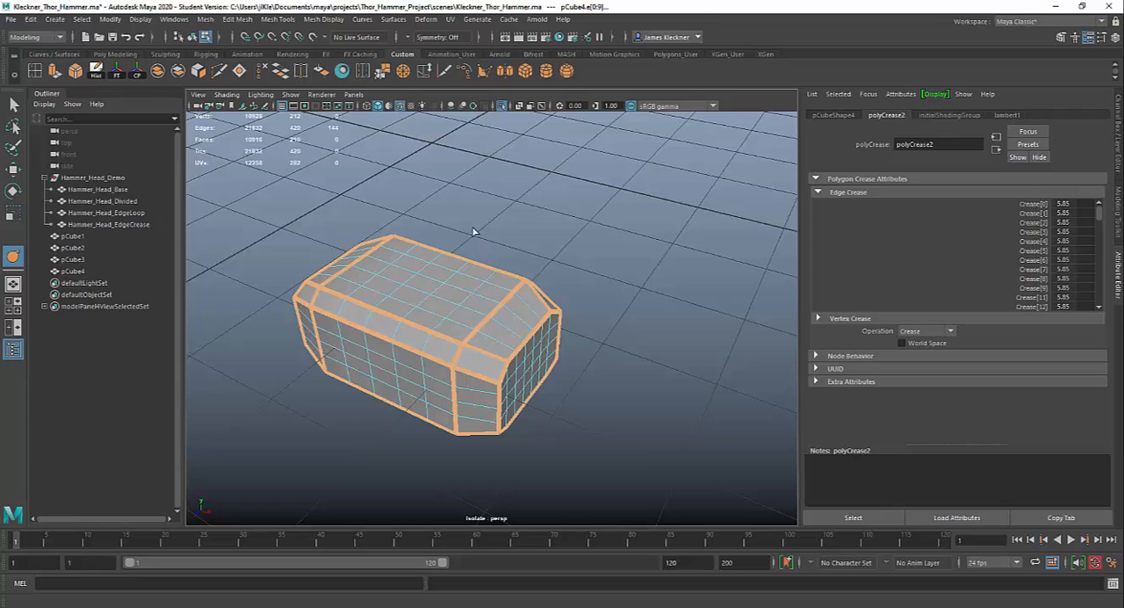
middle_drag(475, 232, 1123, 247)
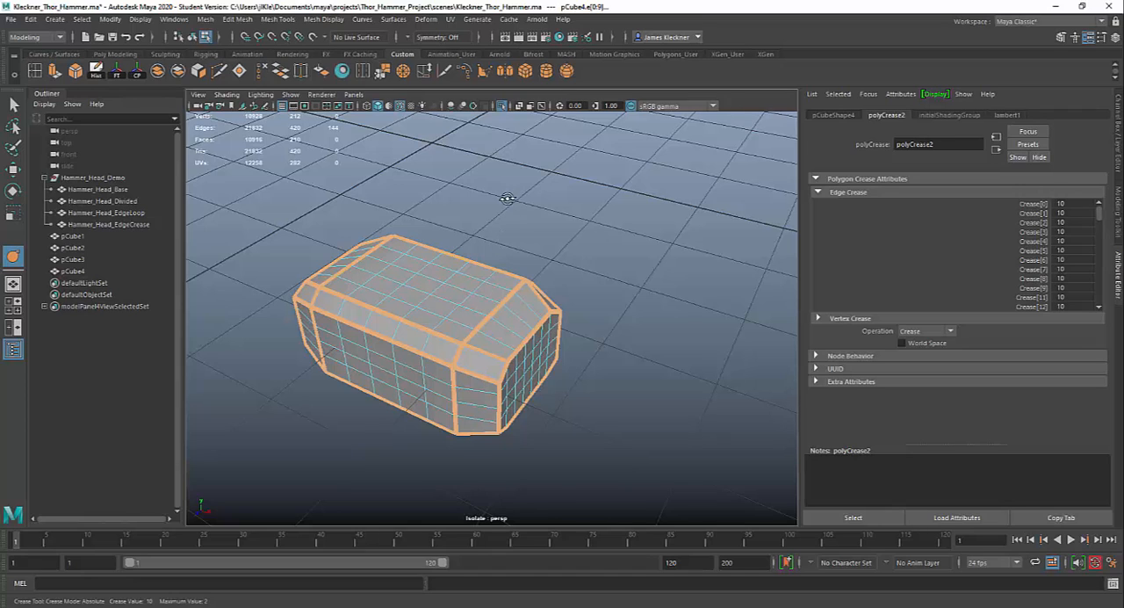
- Try a value of 1 for all the listed edge creases of polyCrease2
alt+drag(508, 198, 485, 191)
drag(1075, 203, 1079, 307)
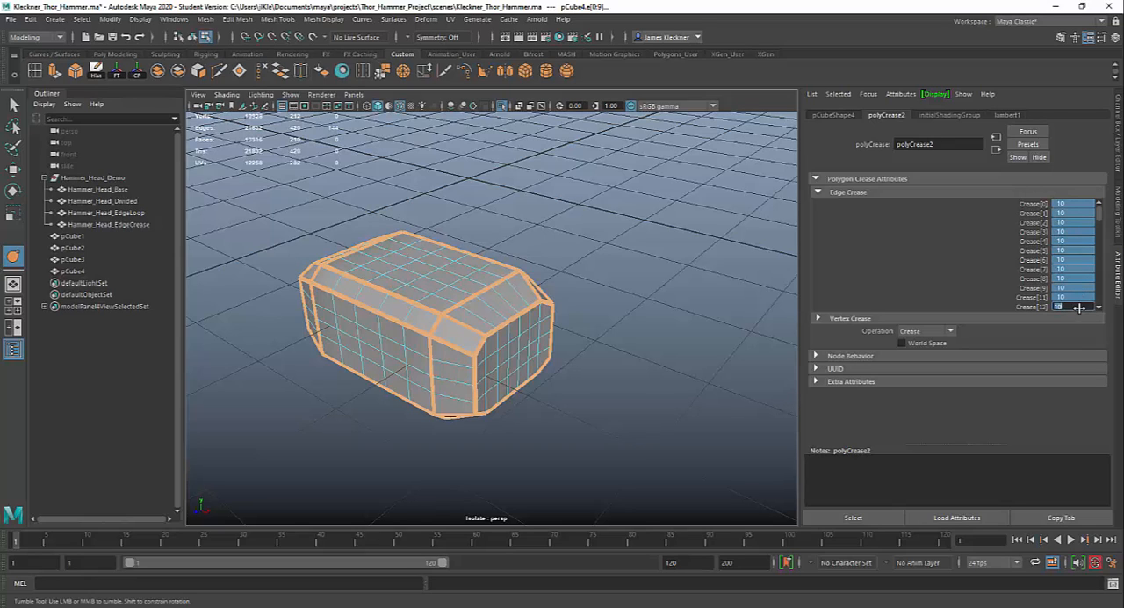
key(Return)
alt+drag(600, 264, 592, 269)
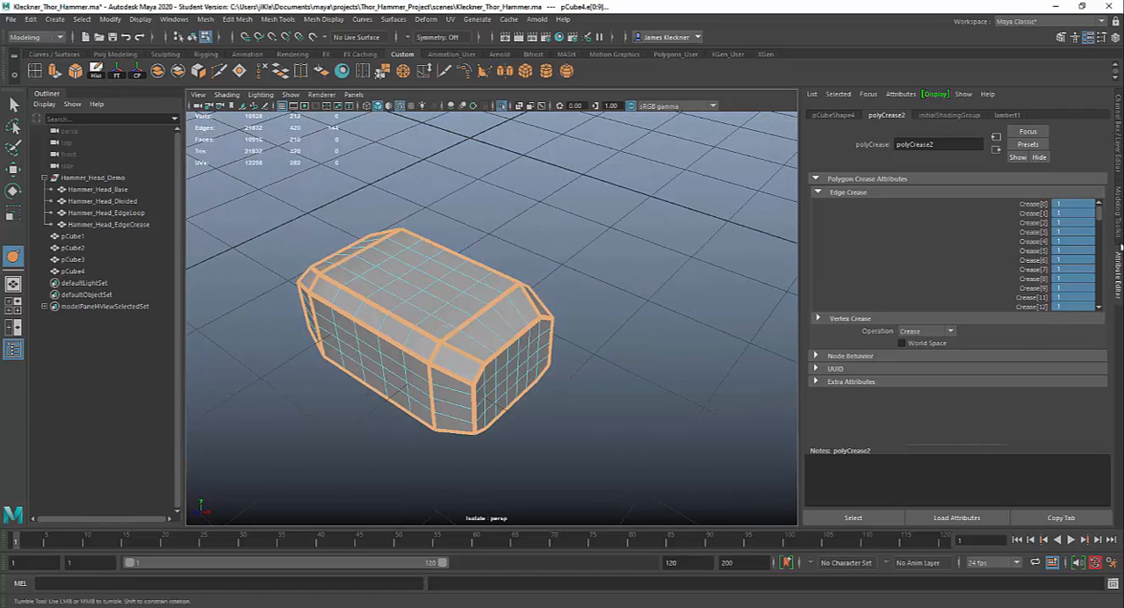
- Set the listed edge creases of polyCrease2 to 10
click(1065, 304)
click(1064, 306)
text(10)
key(Return)
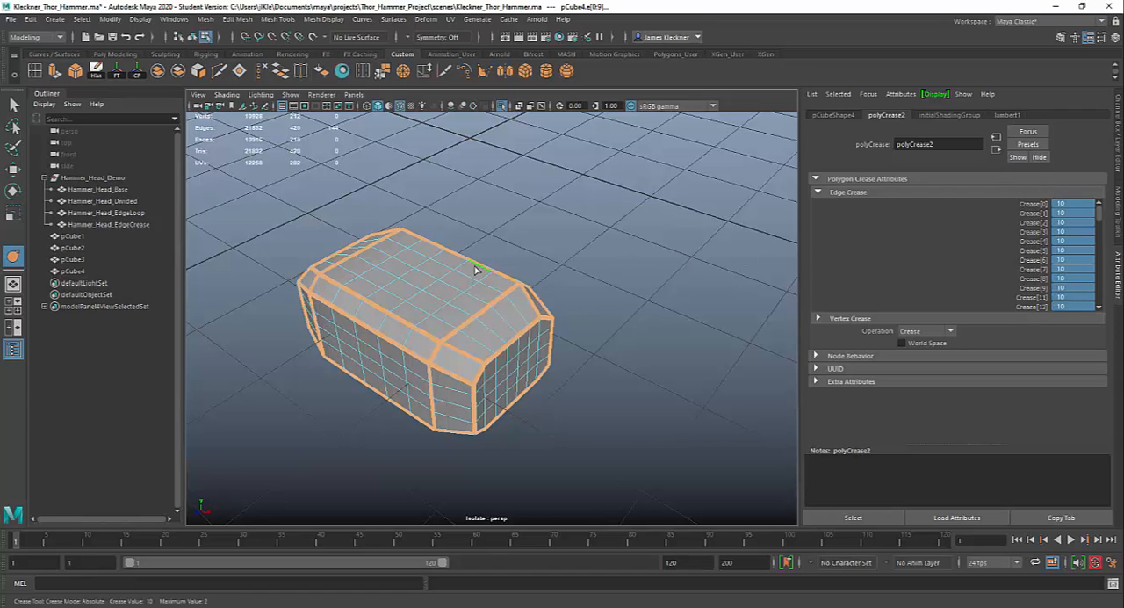
- Close the crease attributes and return pCube4 to object selection mode
mouse_move(471, 269)
alt+mouse_down()
mouse_move(463, 285)
mouse_move(473, 276)
alt+mouse_up()
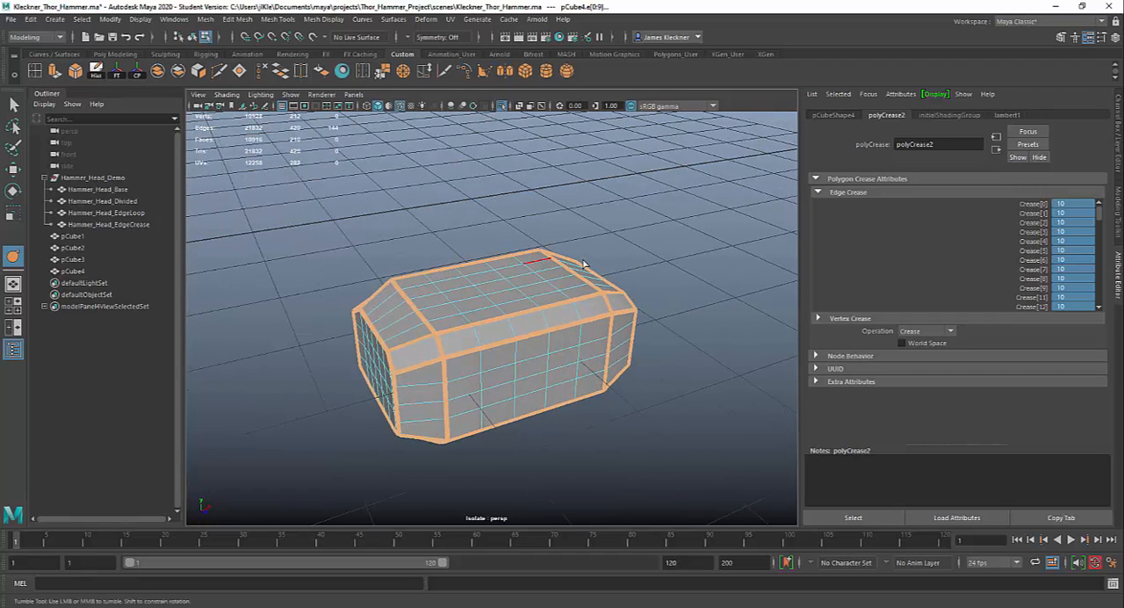
click(1119, 114)
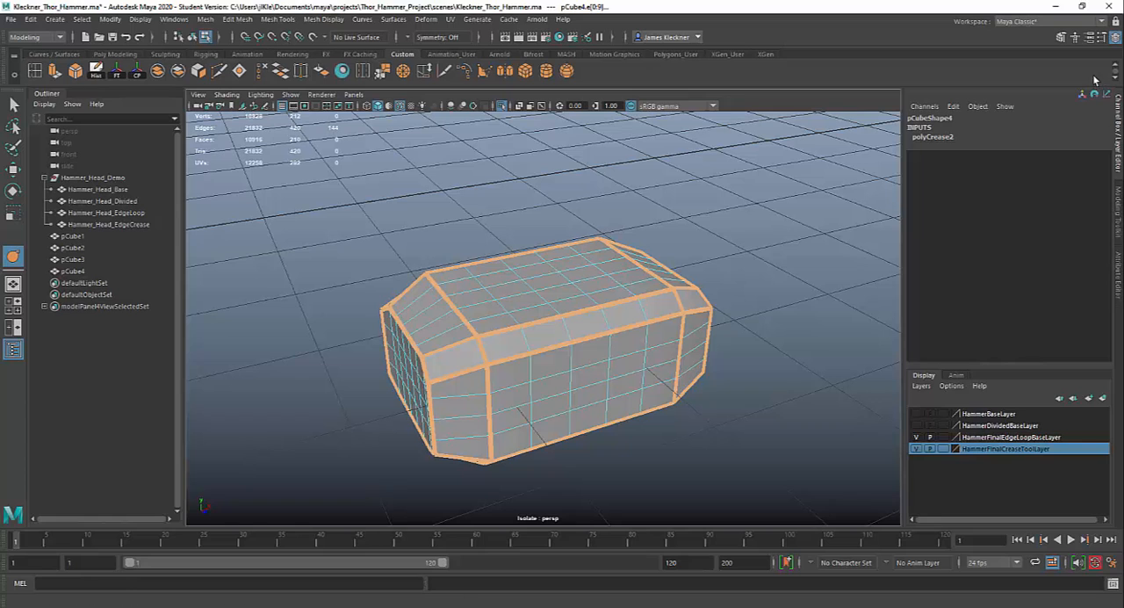
click(1062, 37)
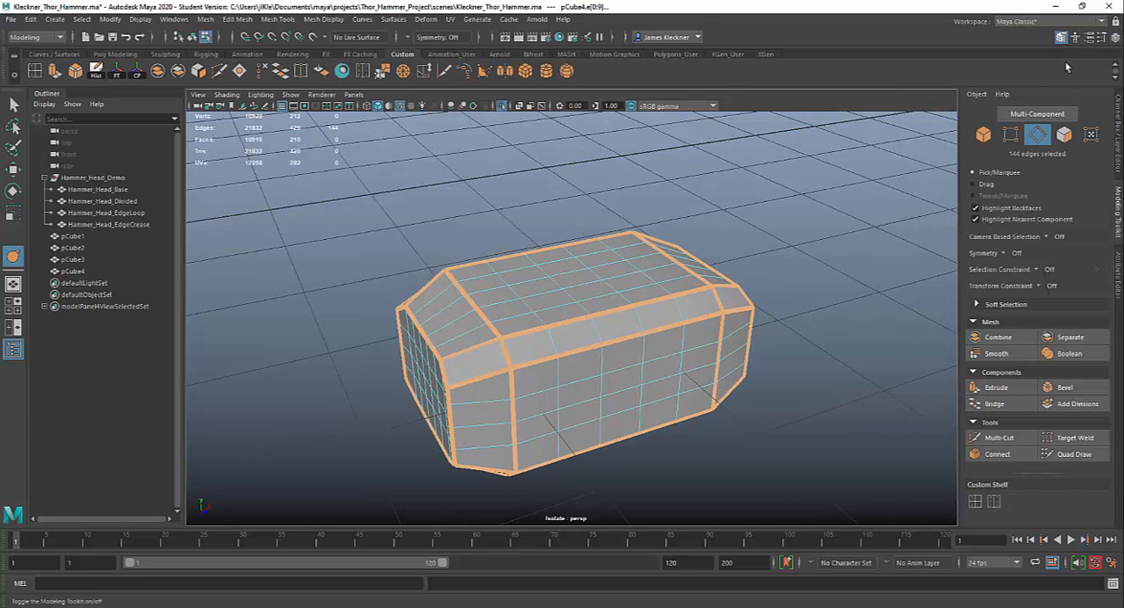
click(983, 134)
- Turn off the isolation of pCube4 and view its creased edges alongside the other hammer heads
alt+drag(592, 315, 683, 327)
alt+middle_drag(731, 354, 619, 301)
alt+drag(620, 301, 692, 317)
scroll(537, 250, down, 2)
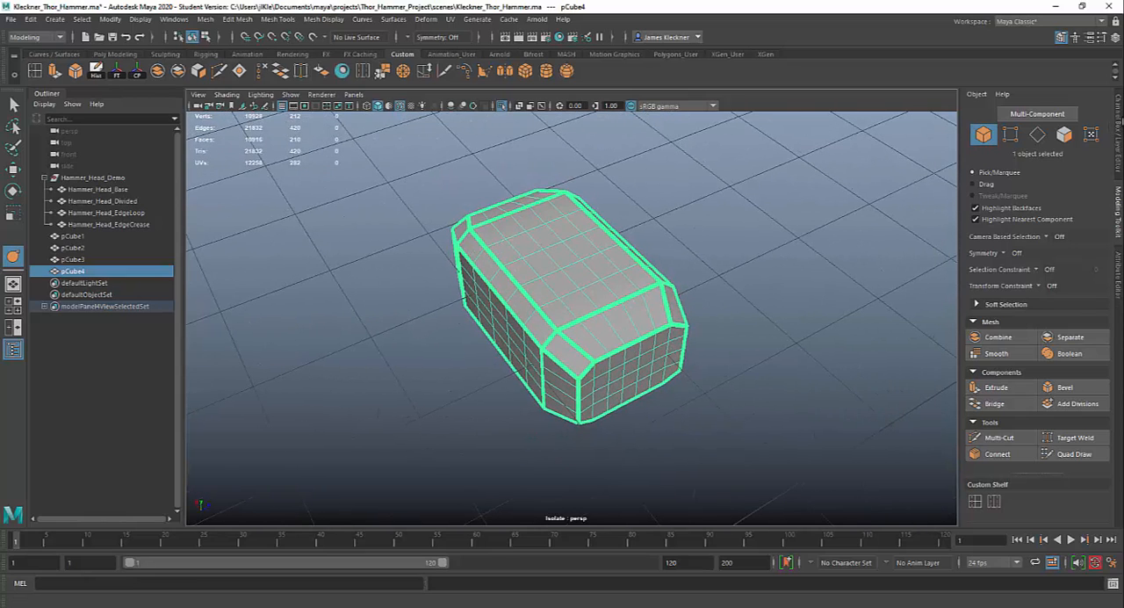
click(506, 105)
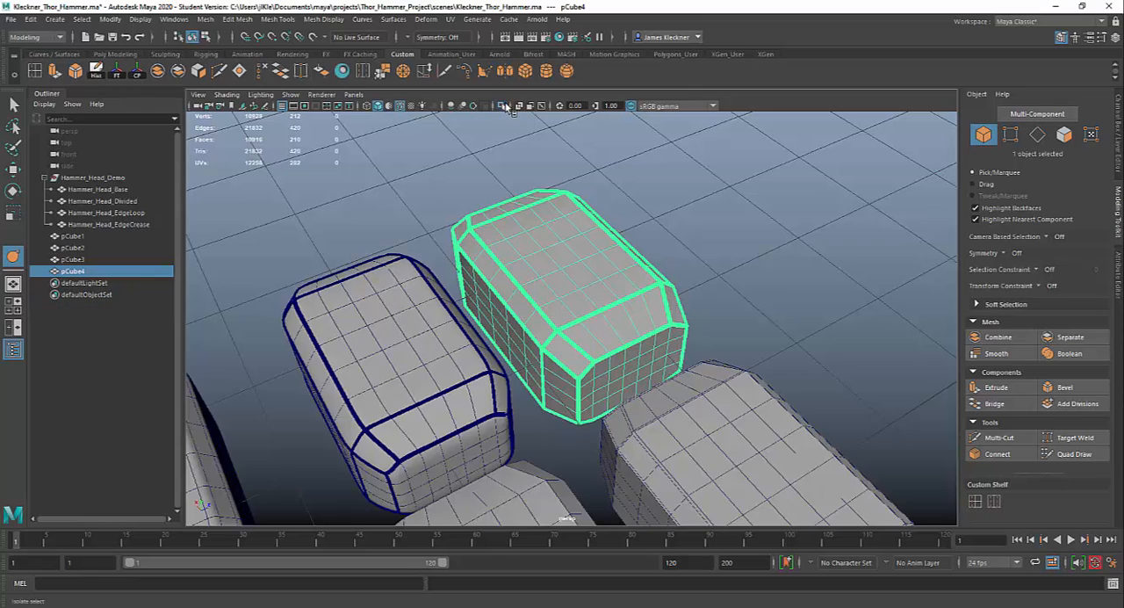
alt+drag(729, 299, 588, 276)
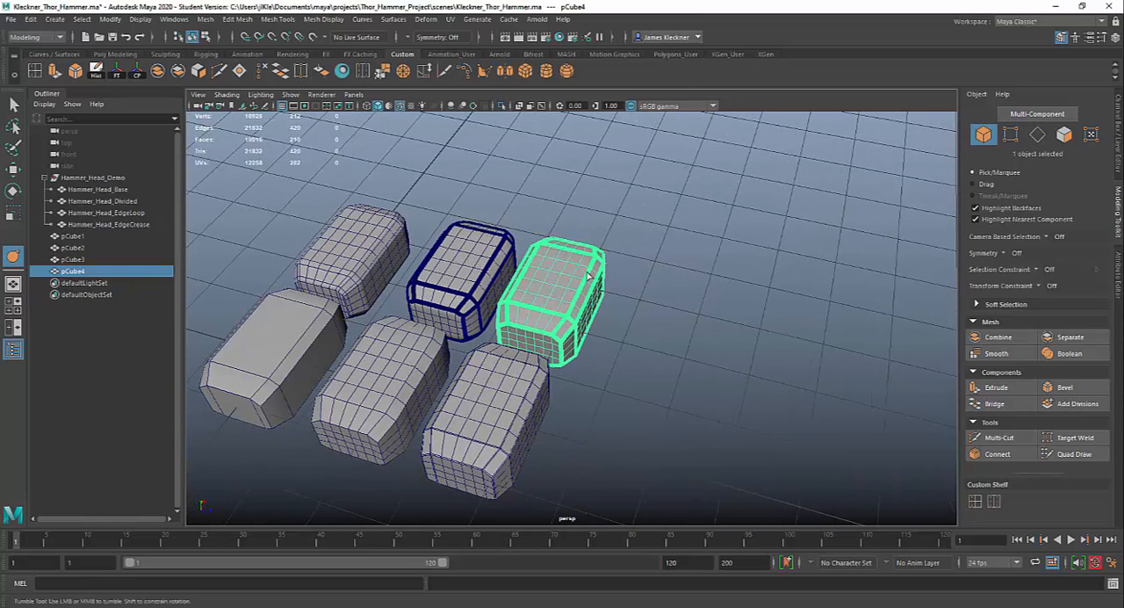
- Turn on smooth preview for pCube4, deselect it and view it beside Hammer_Head_EdgeCrease
key(3)
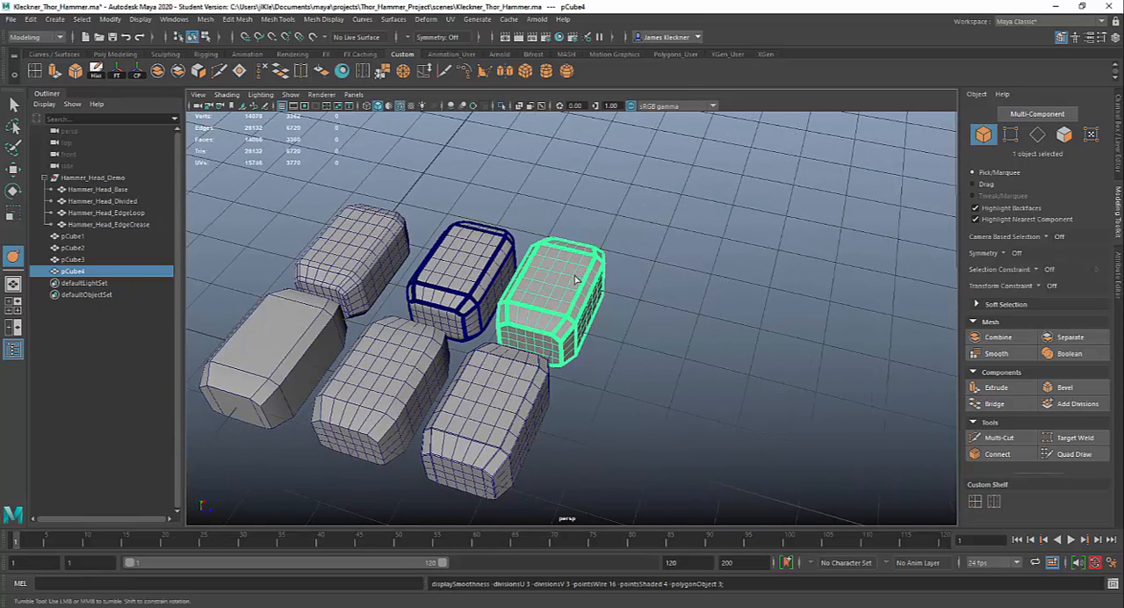
click(632, 253)
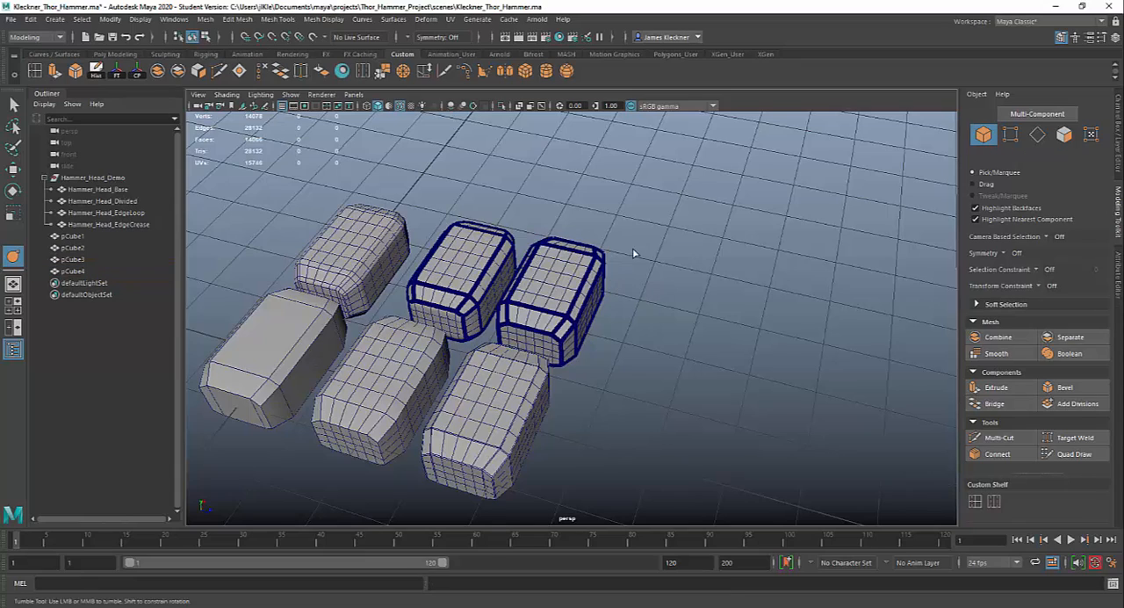
alt+right_drag(634, 254, 756, 413)
alt+drag(636, 364, 723, 358)
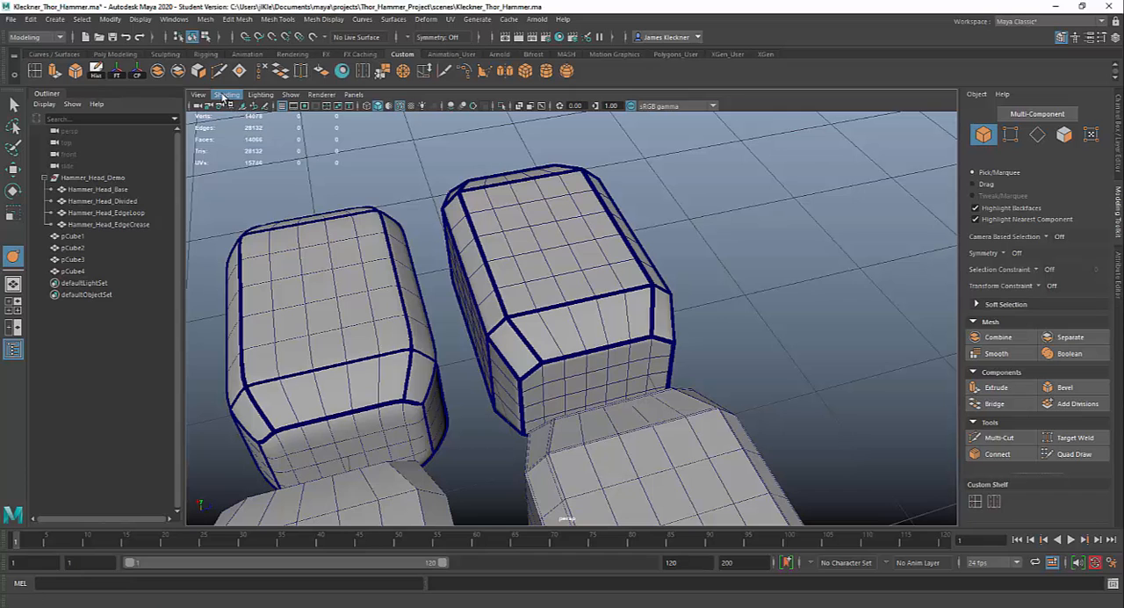
- Turn off Wireframe on Shaded and compare the plain shaded surfaces of the two creased hammer heads
click(227, 94)
click(306, 207)
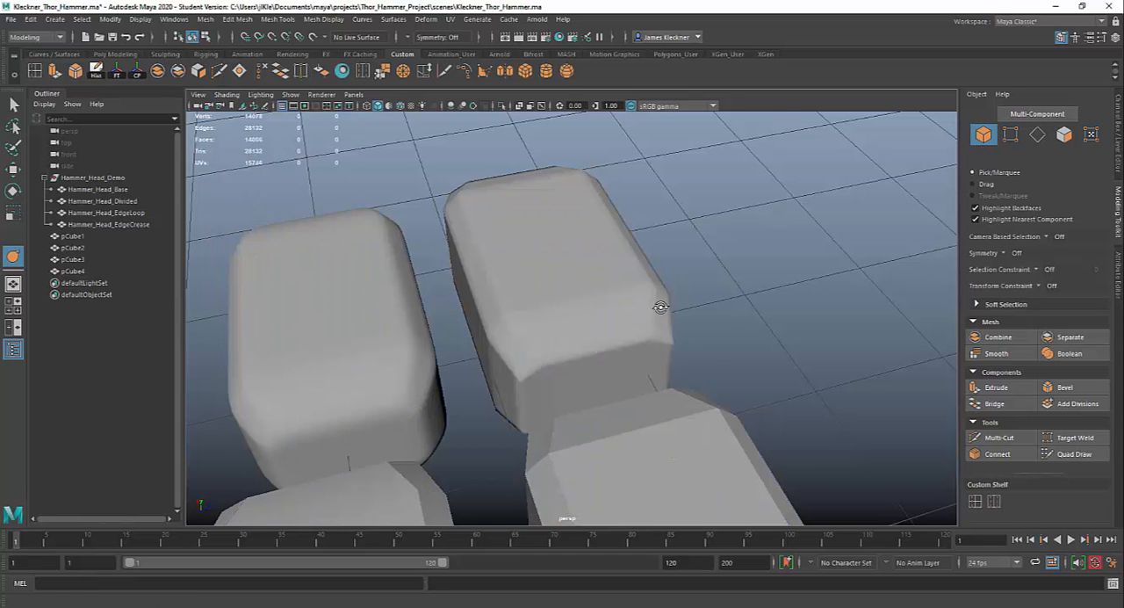
alt+drag(660, 306, 615, 306)
alt+right_drag(615, 307, 466, 282)
- Turn on smooth preview for the edge-looped hammer head pCube2 and clear the selection
click(359, 315)
alt+middle_drag(473, 318, 591, 314)
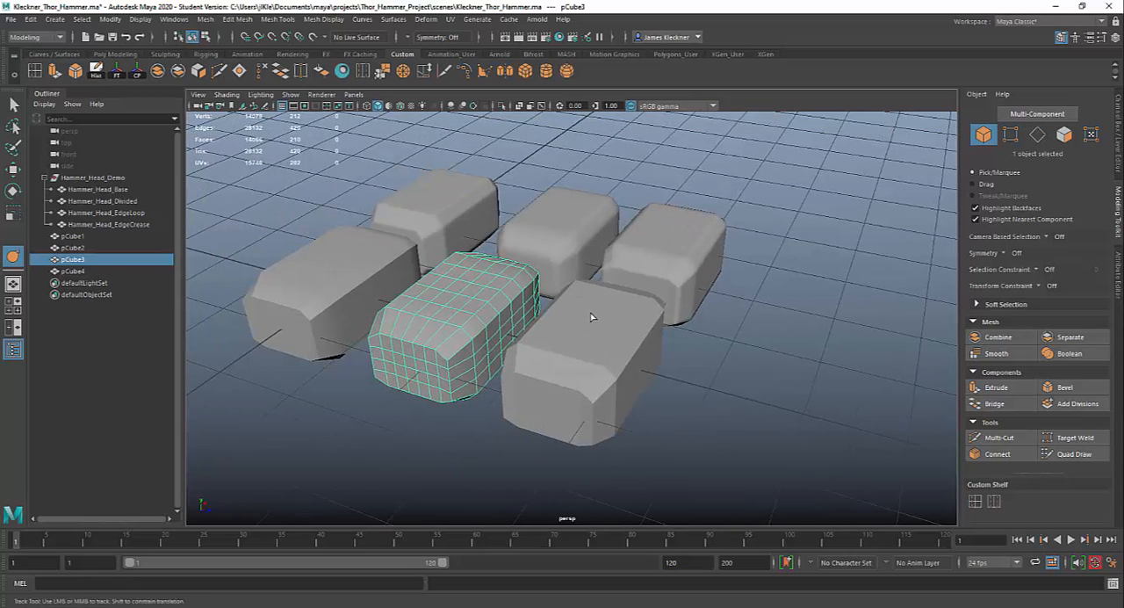
click(590, 313)
alt+right_drag(676, 385, 665, 387)
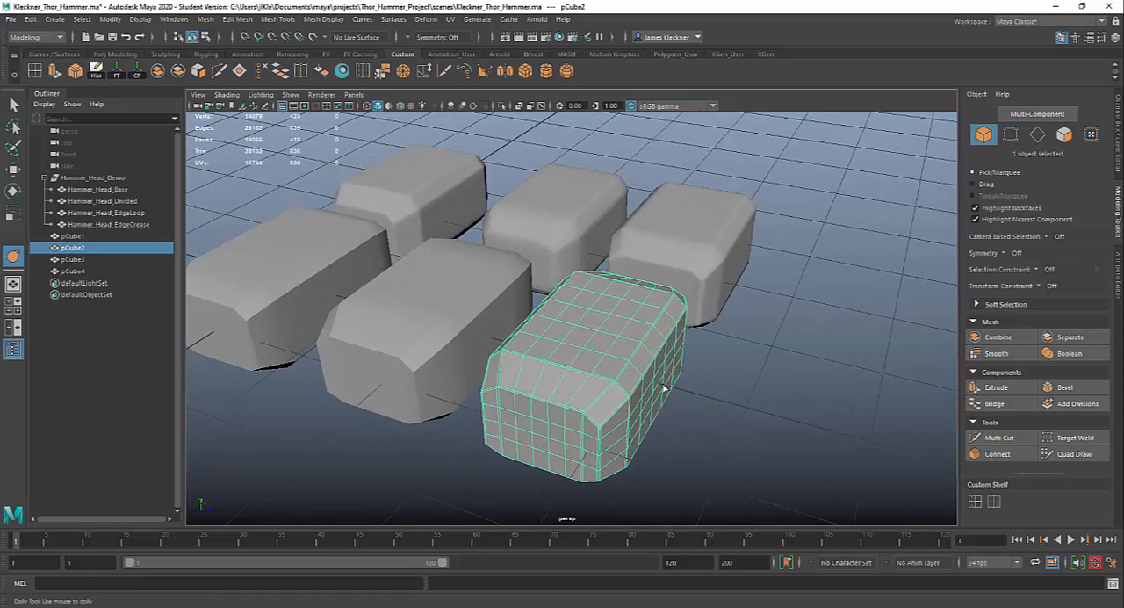
click(748, 341)
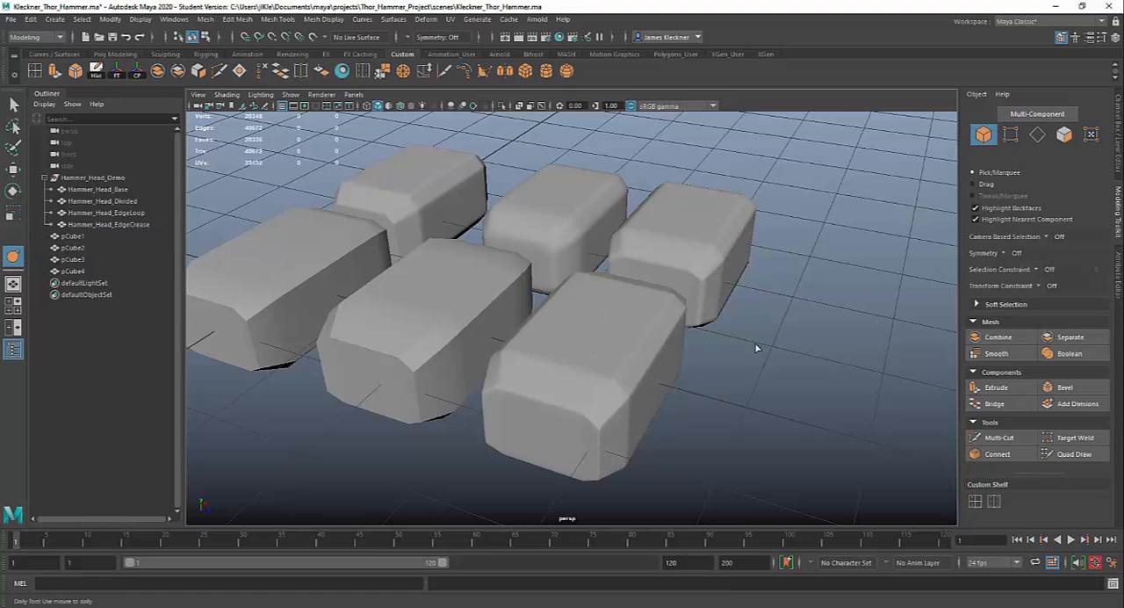
- Examine the smoothed bevels and corners of pCube2 against those of the creased hammer heads from several angles
alt+drag(752, 344, 755, 330)
alt+right_drag(755, 330, 714, 281)
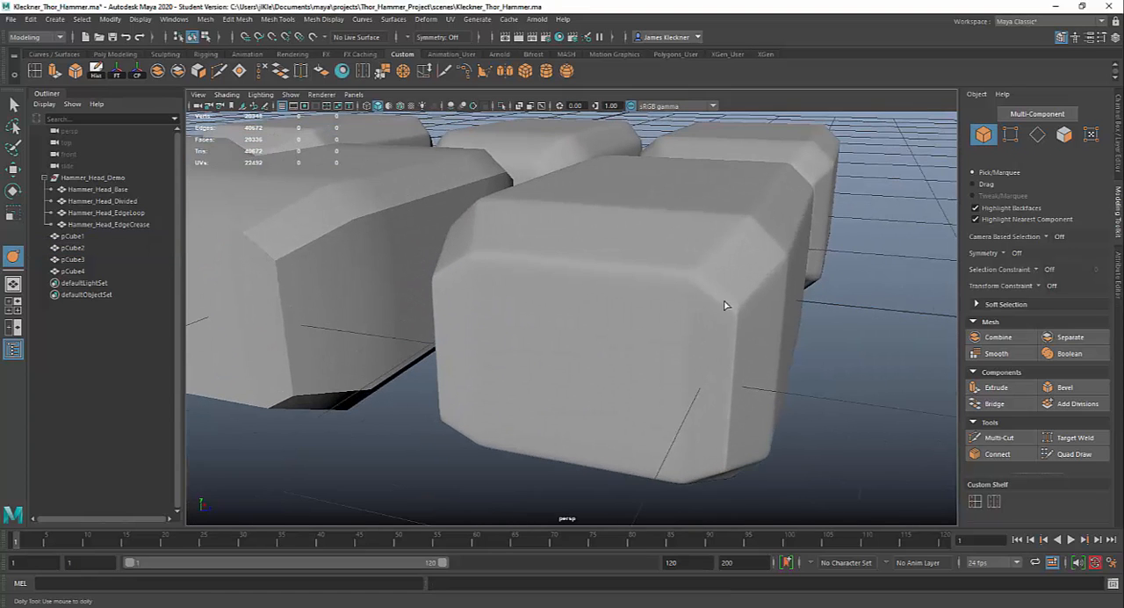
alt+drag(724, 305, 673, 320)
scroll(604, 332, up, 3)
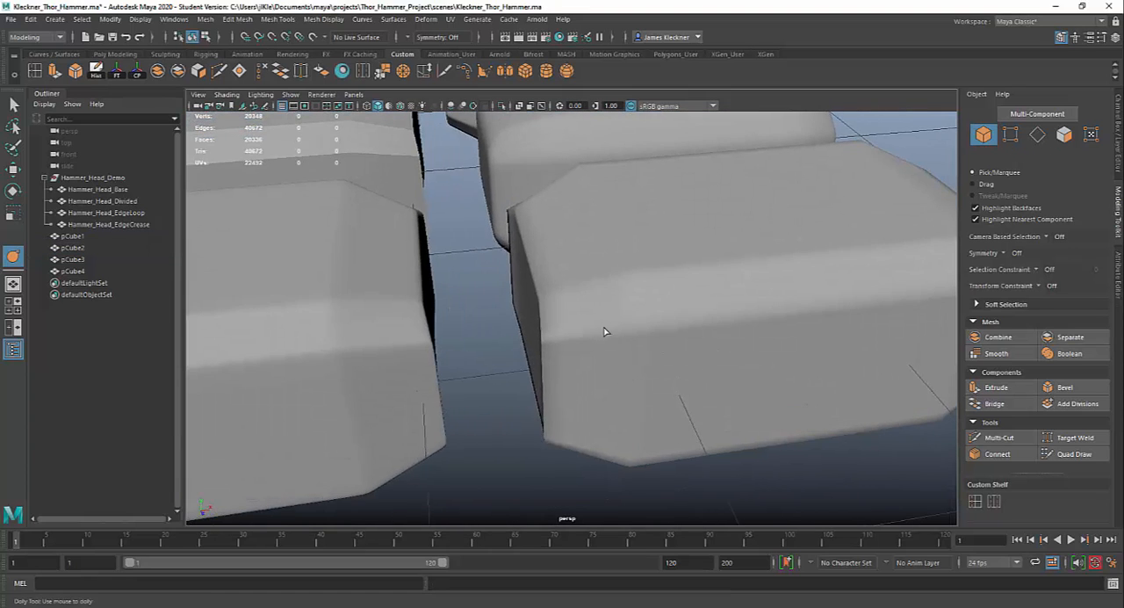
alt+drag(605, 331, 657, 336)
scroll(764, 370, down, 5)
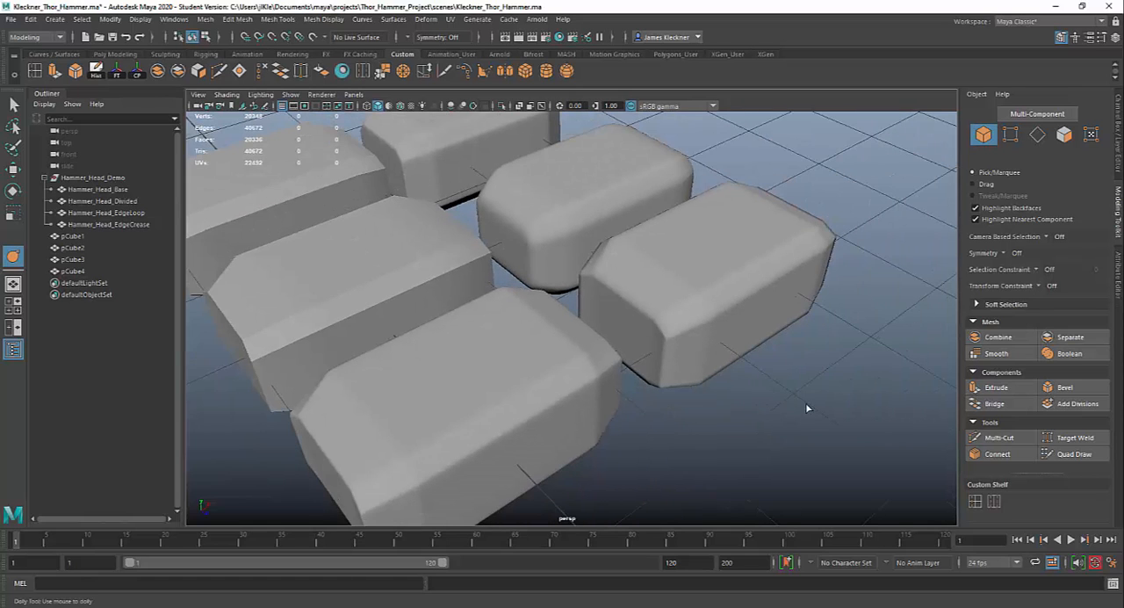
alt+drag(805, 404, 737, 319)
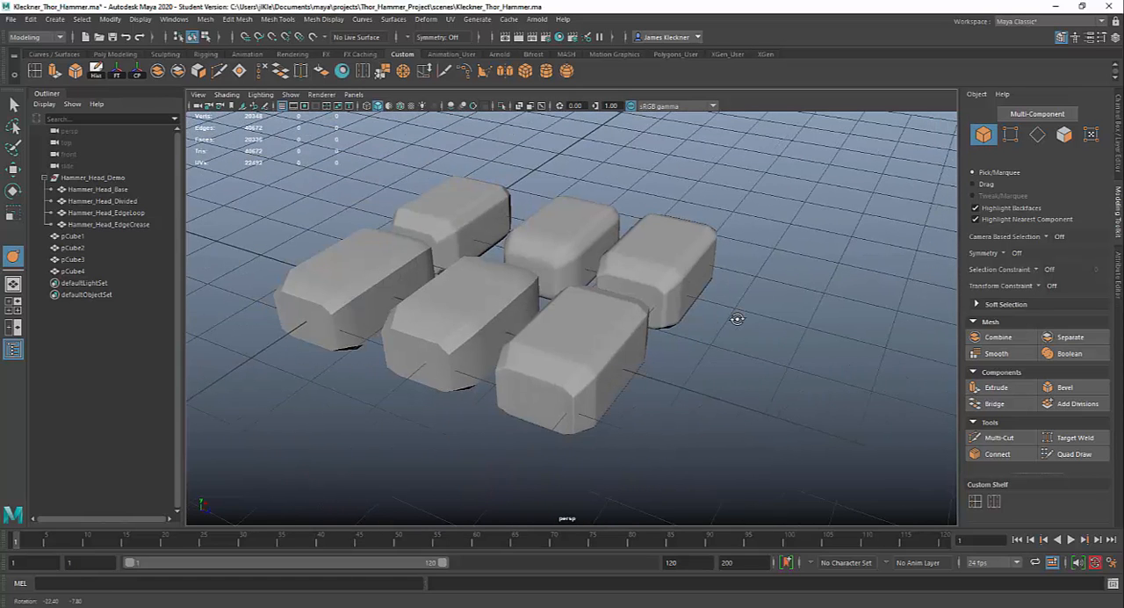
scroll(708, 268, up, 4)
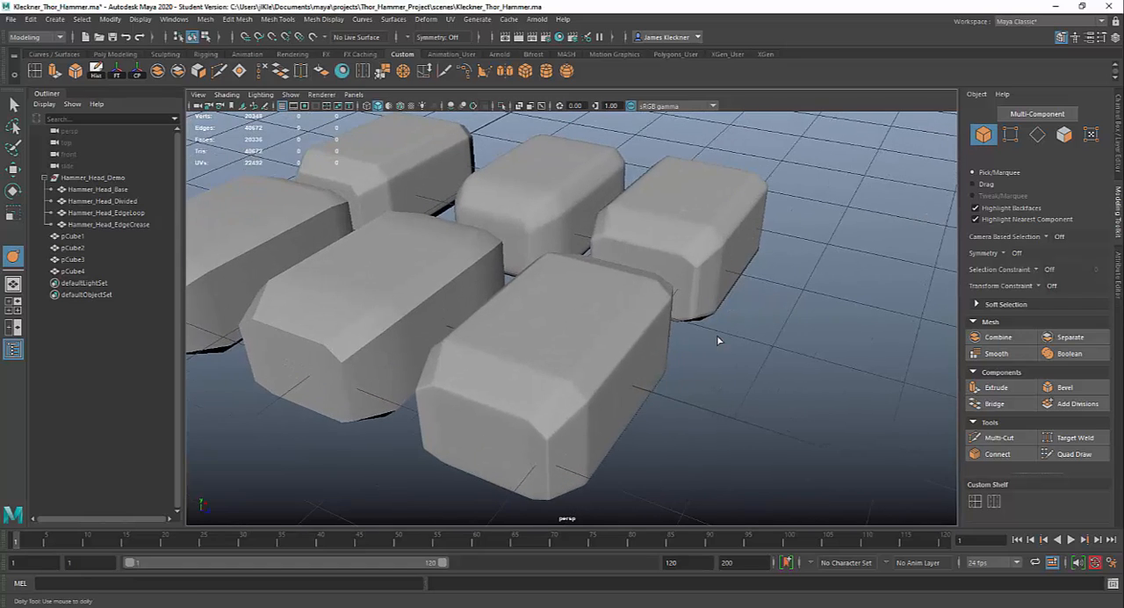
alt+drag(695, 244, 682, 308)
scroll(672, 318, up, 2)
alt+middle_drag(706, 316, 687, 318)
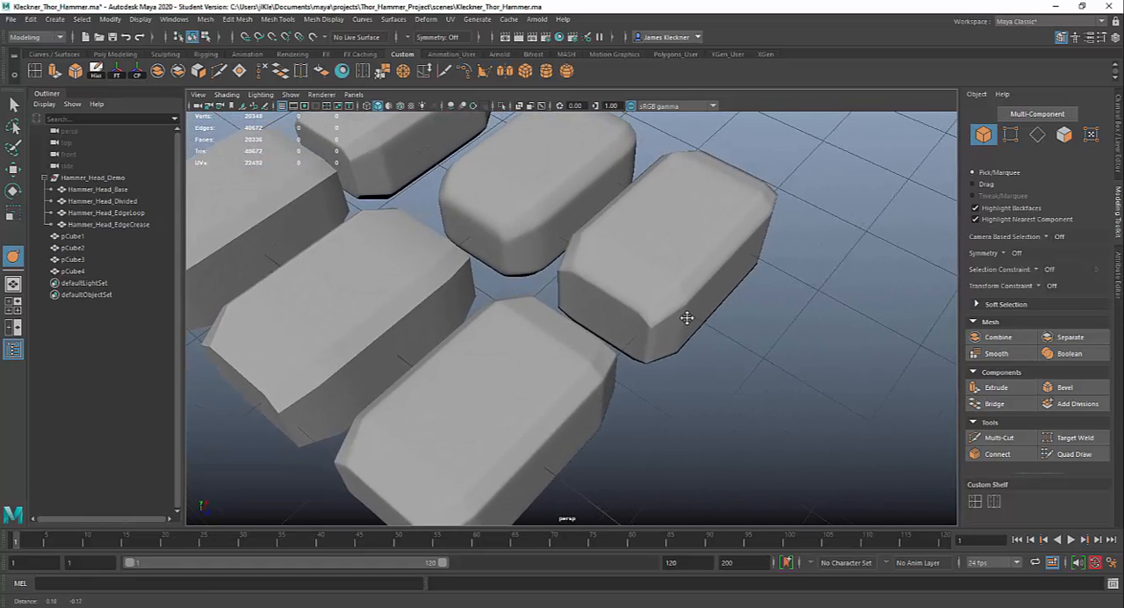
scroll(687, 318, down, 3)
alt+drag(624, 269, 655, 256)
- Turn off smooth preview for pCube4, pCube2 and Hammer_Head_EdgeCrease
click(657, 262)
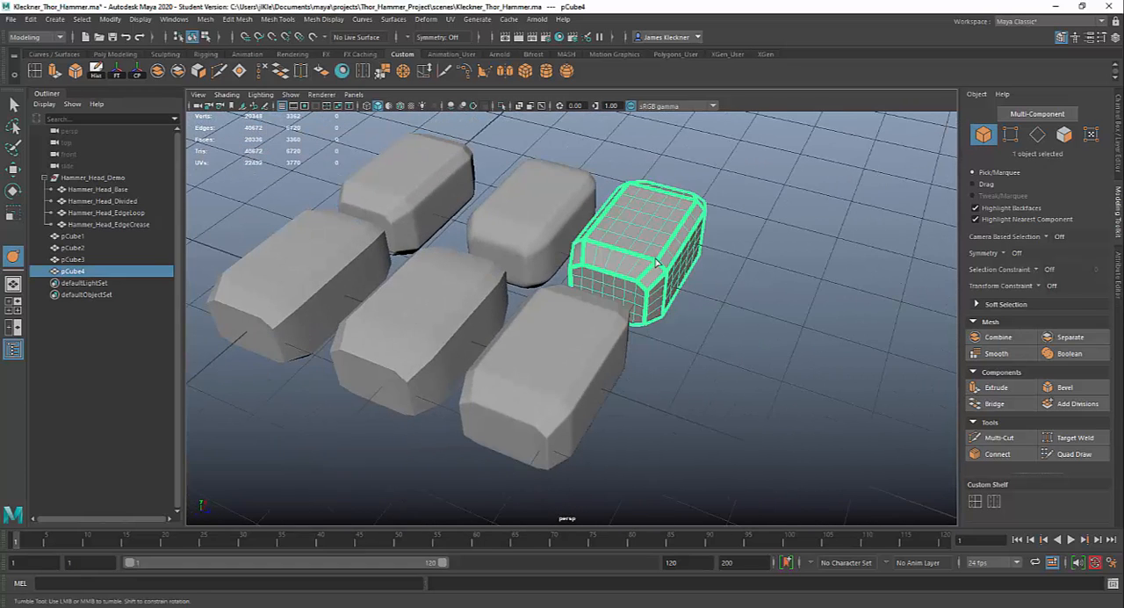
click(580, 311)
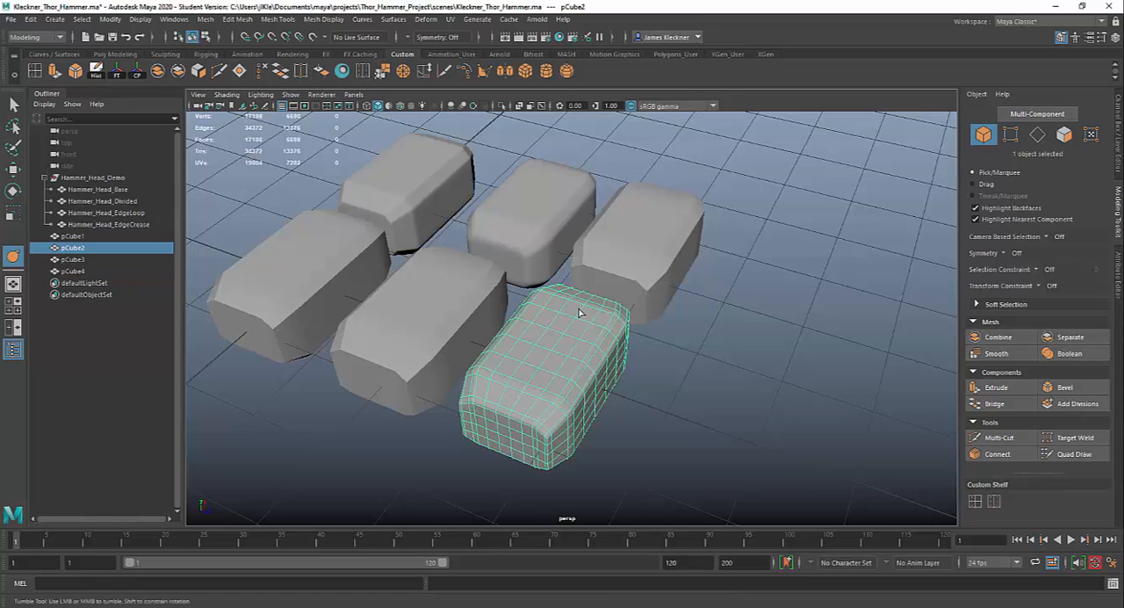
click(535, 233)
key(1)
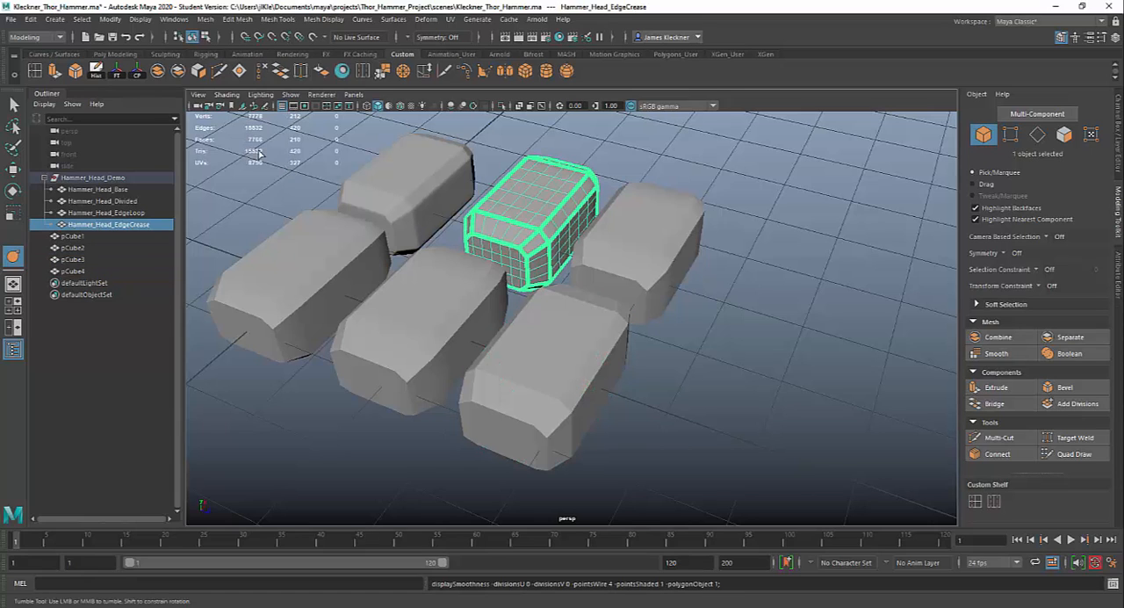
- Turn on Wireframe on Shaded, deselect everything and view the creased hammer heads up close
click(224, 94)
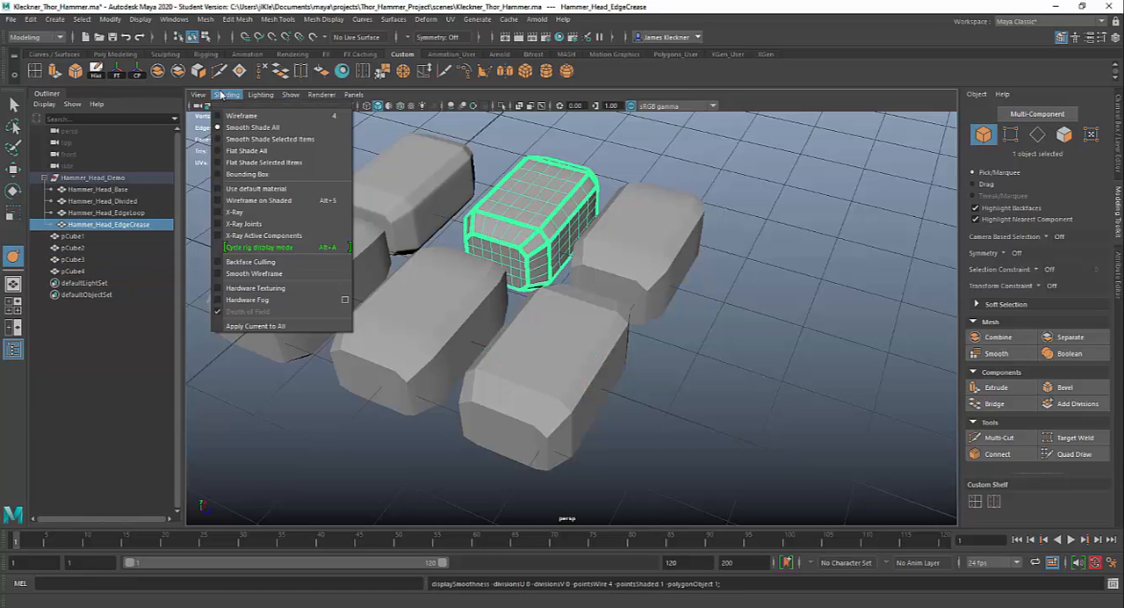
click(257, 200)
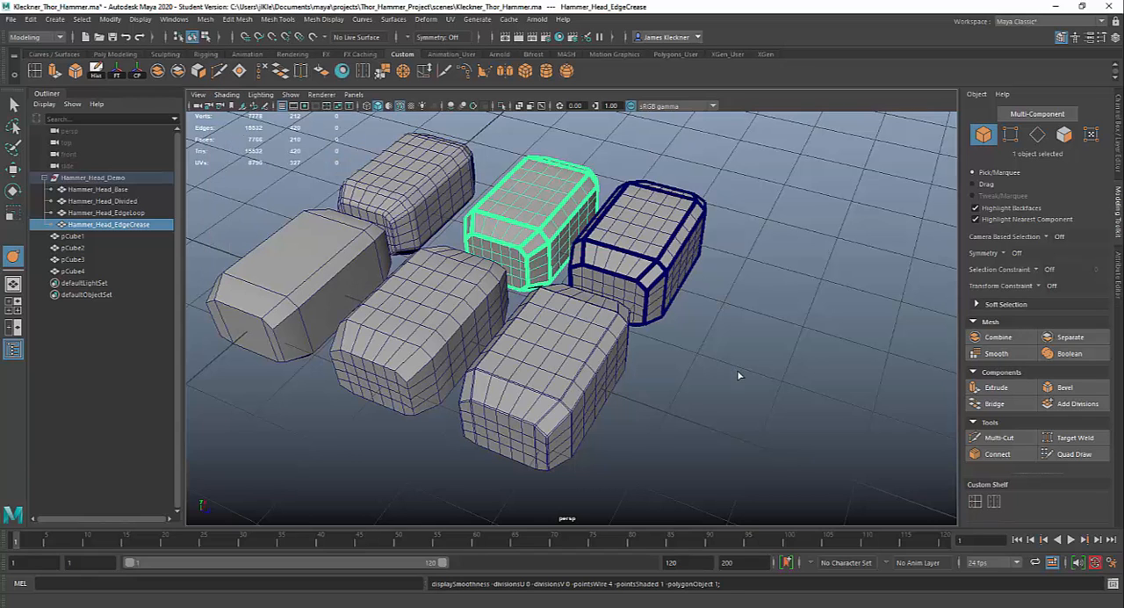
click(718, 343)
alt+drag(718, 343, 705, 400)
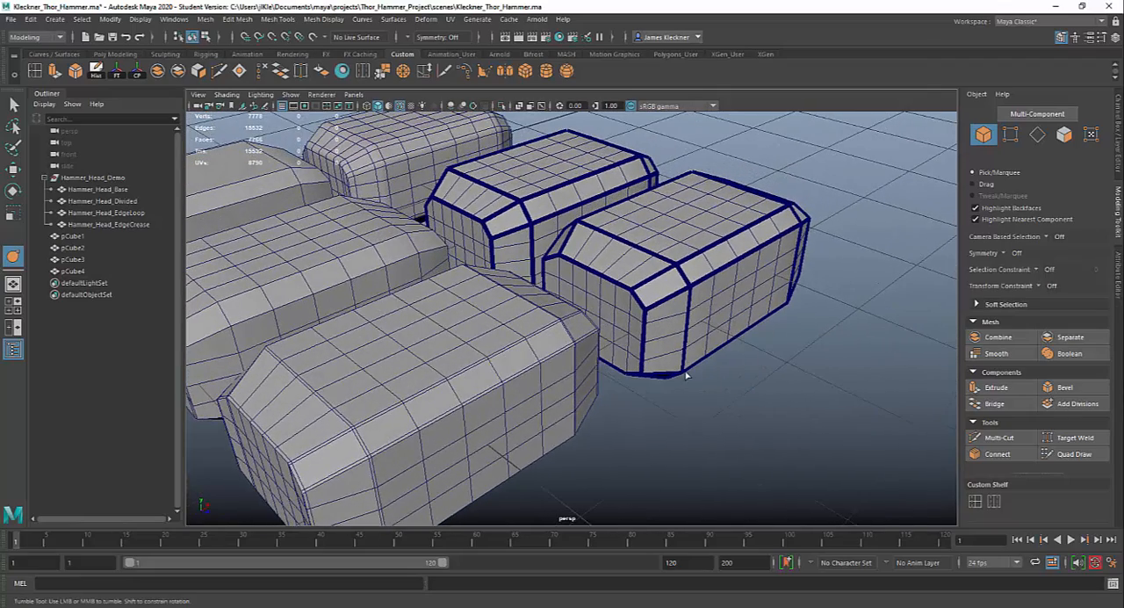
- Turn on smooth preview for pCube4 again and inspect its creased bevel edges unselected
click(681, 290)
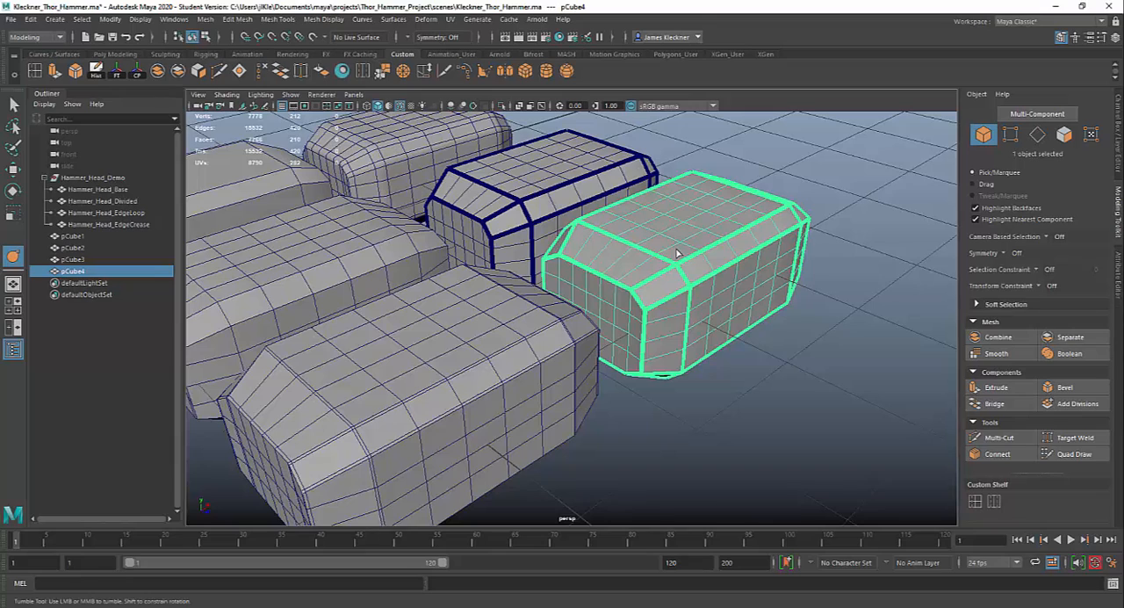
key(3)
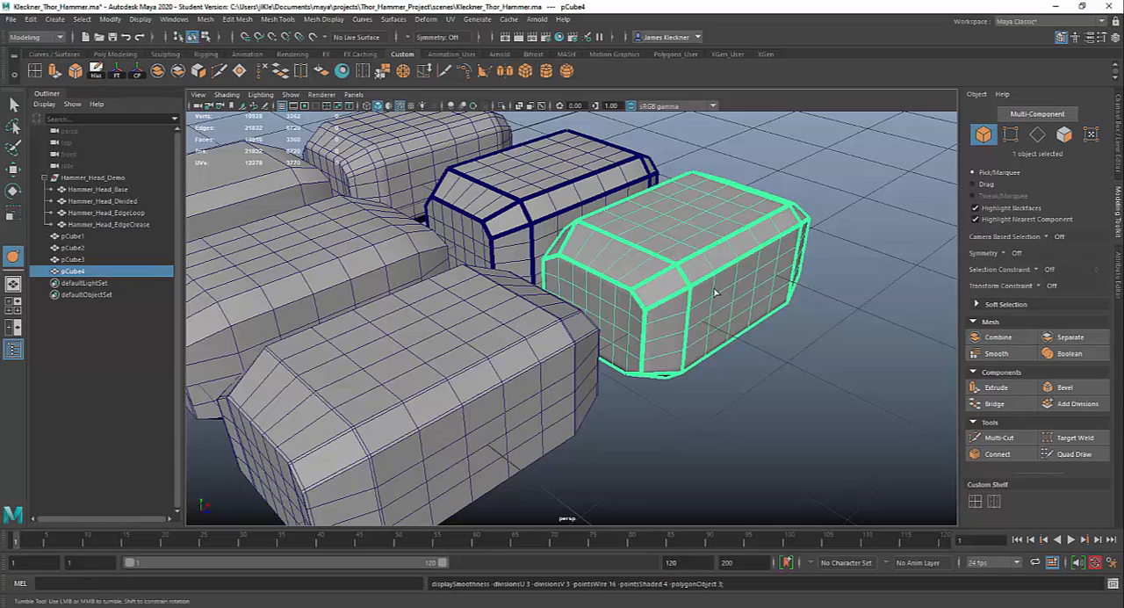
click(776, 372)
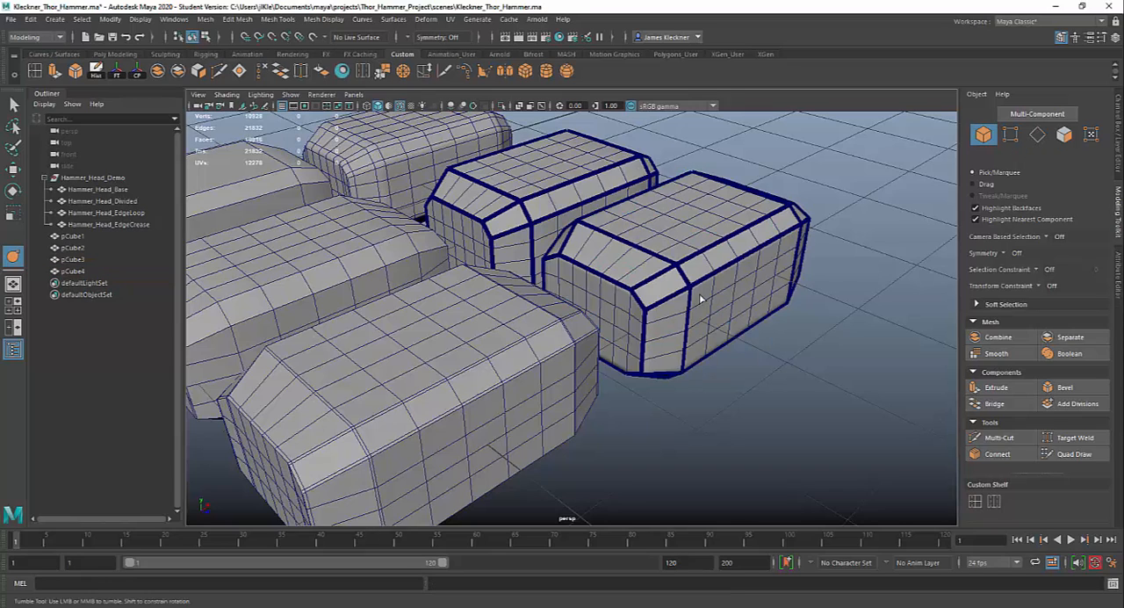
alt+drag(740, 367, 732, 361)
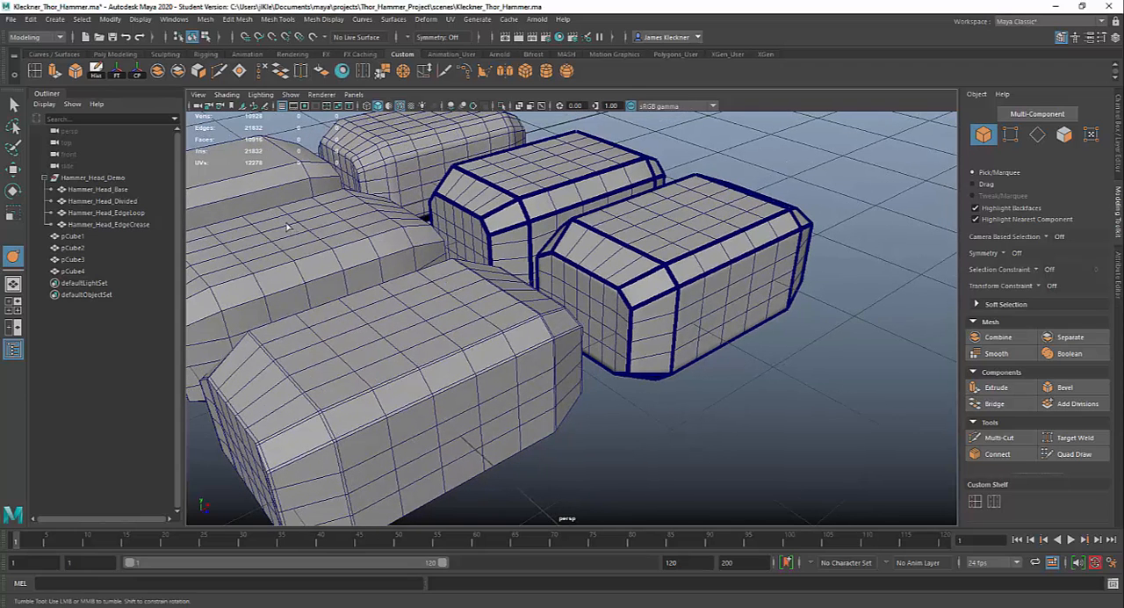
- Open the FBX Export Selection options and look into the Geometry settings
click(10, 19)
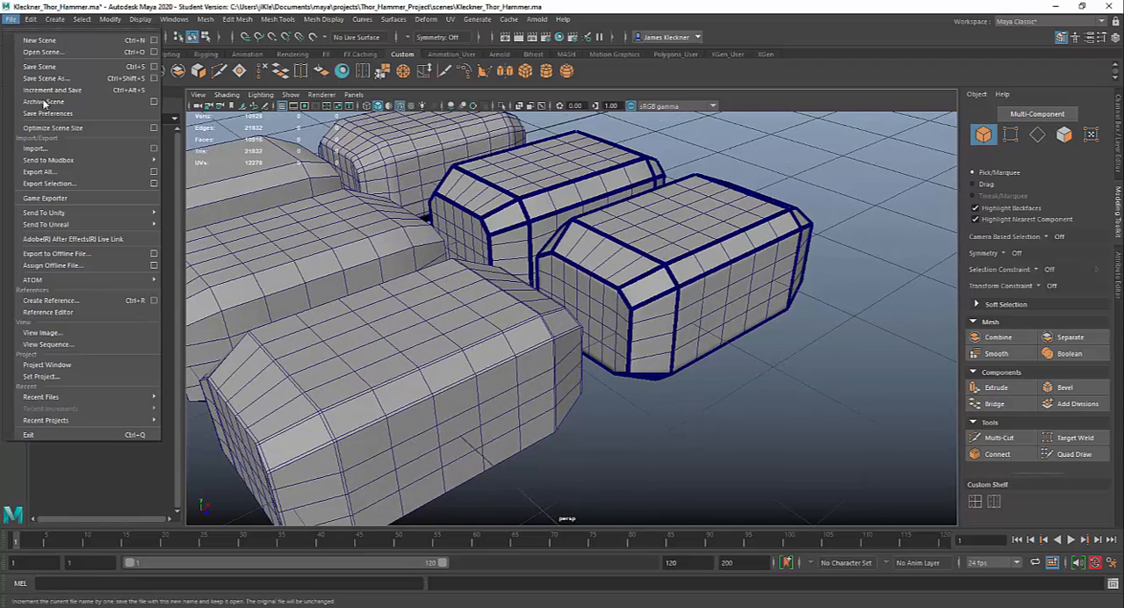
click(49, 182)
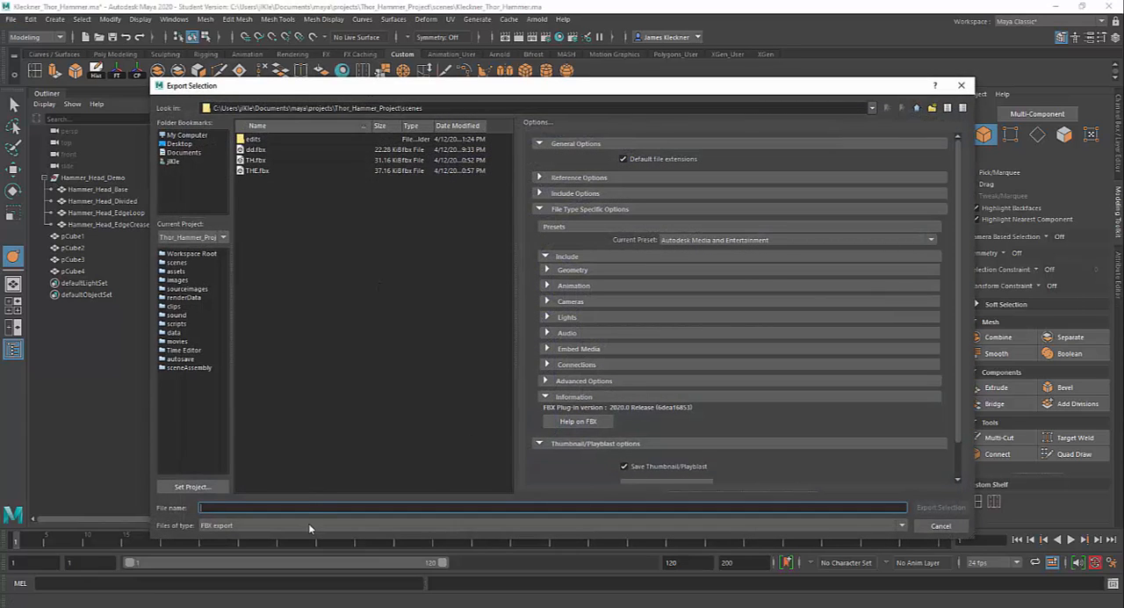
click(547, 269)
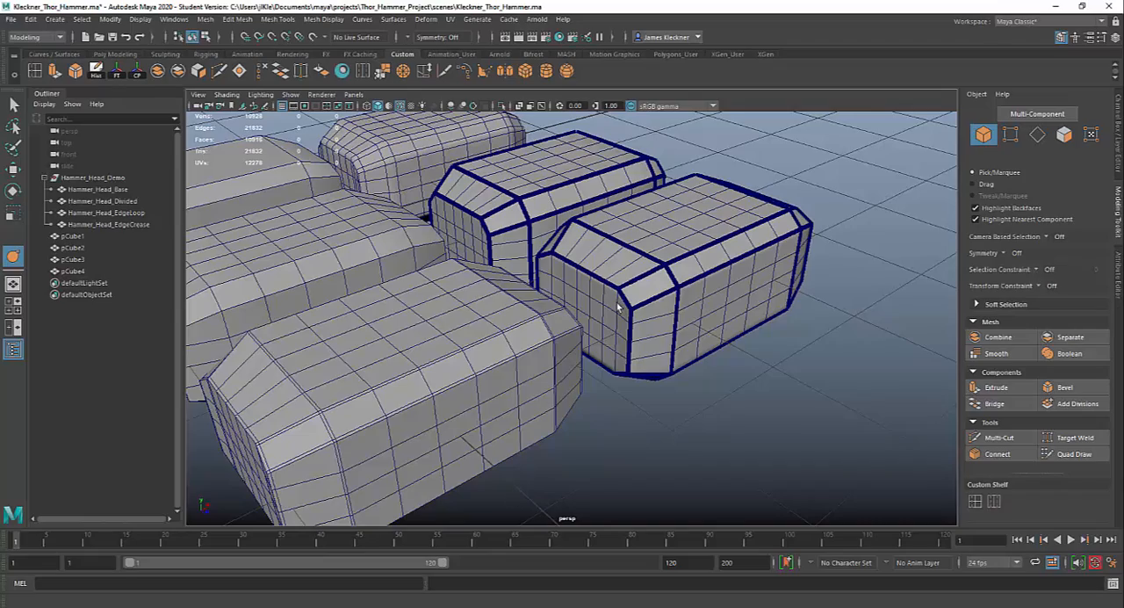
- Select pCube2, display it without smooth preview and examine the edge loops along its bevels
alt+drag(703, 322, 564, 309)
alt+middle_drag(564, 309, 622, 351)
alt+drag(622, 351, 654, 350)
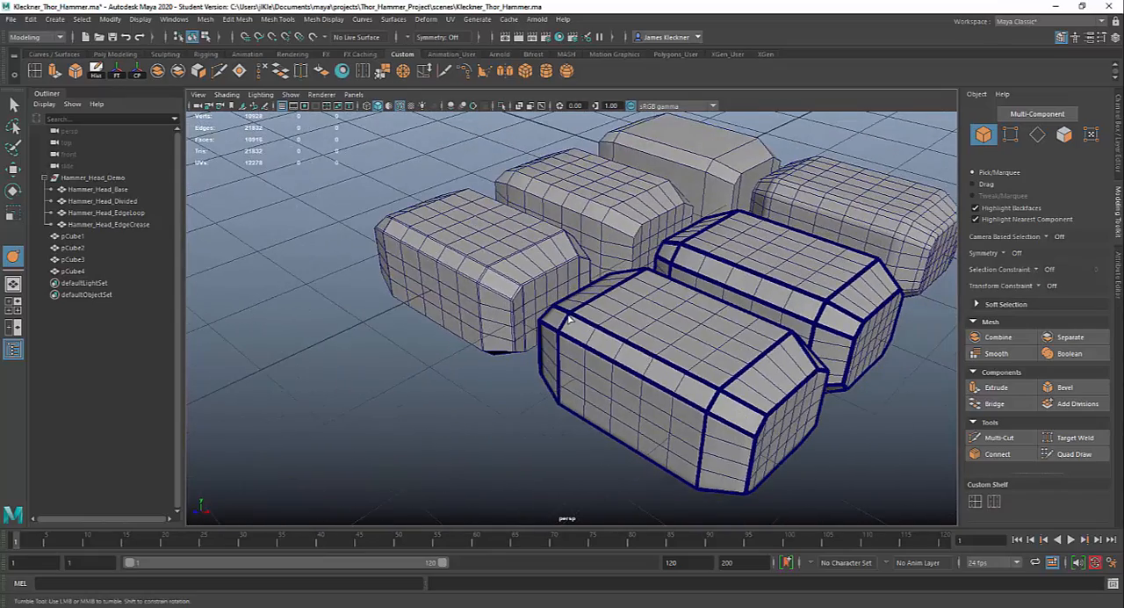
click(521, 280)
scroll(490, 314, up, 5)
alt+middle_drag(490, 314, 617, 365)
alt+drag(659, 316, 612, 318)
alt+drag(636, 356, 563, 357)
key(1)
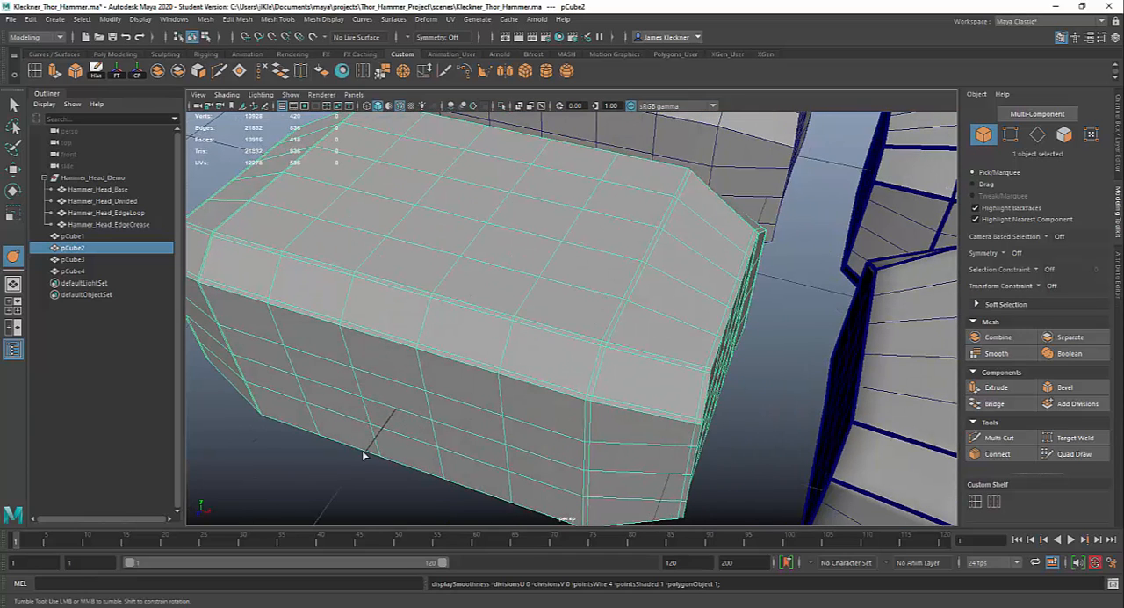
alt+right_drag(557, 416, 396, 354)
alt+drag(553, 353, 507, 374)
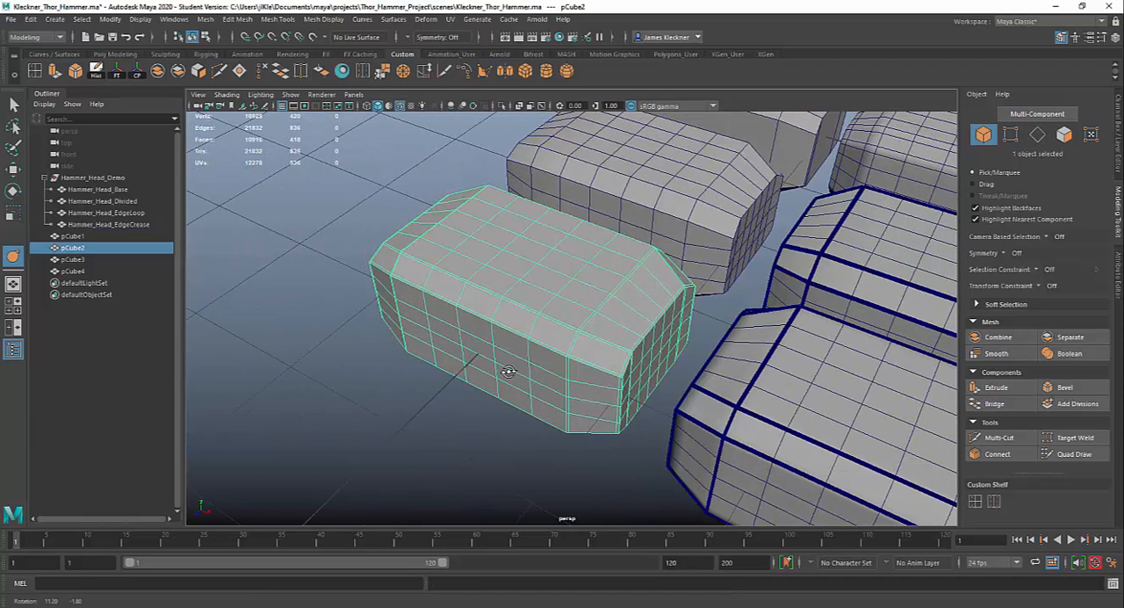
- Look up the Send to Mudbox command for the selected pCube2 without sending it
click(12, 20)
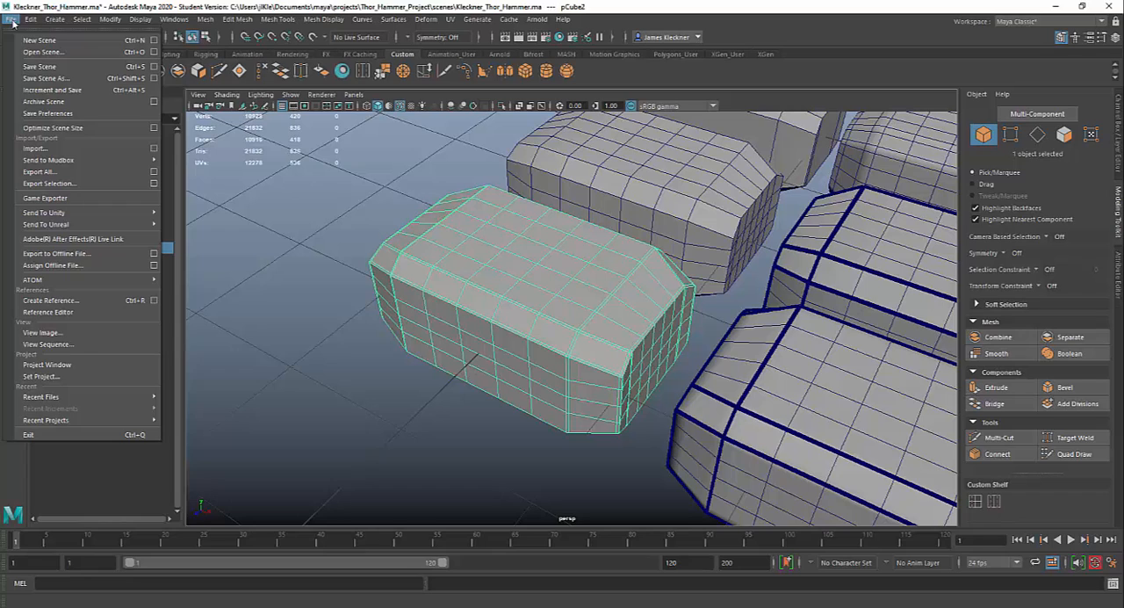
mouse_move(59, 163)
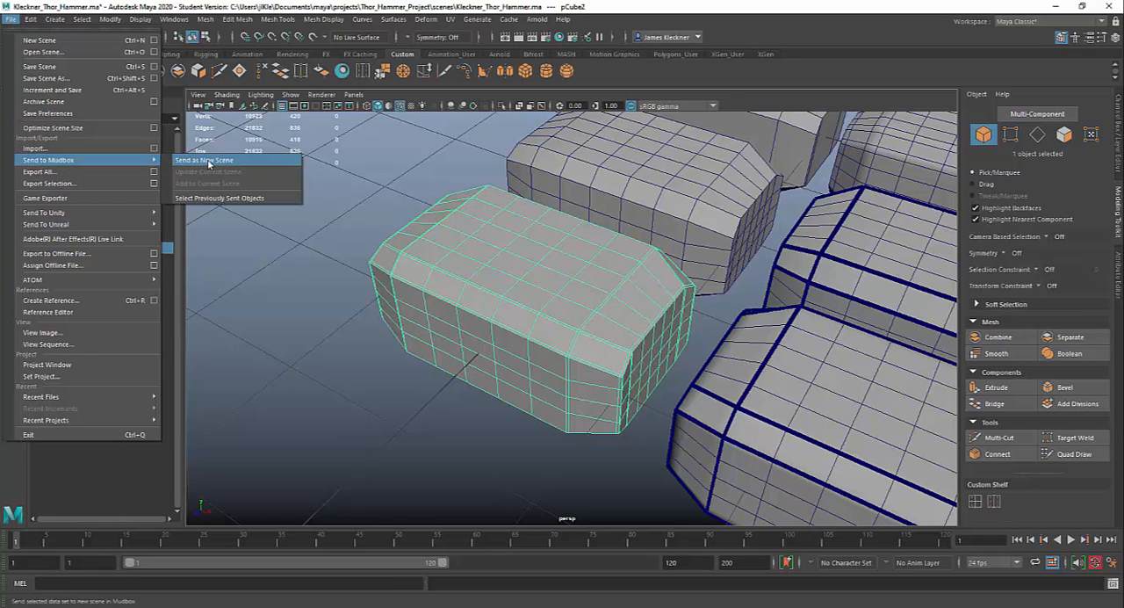
click(451, 292)
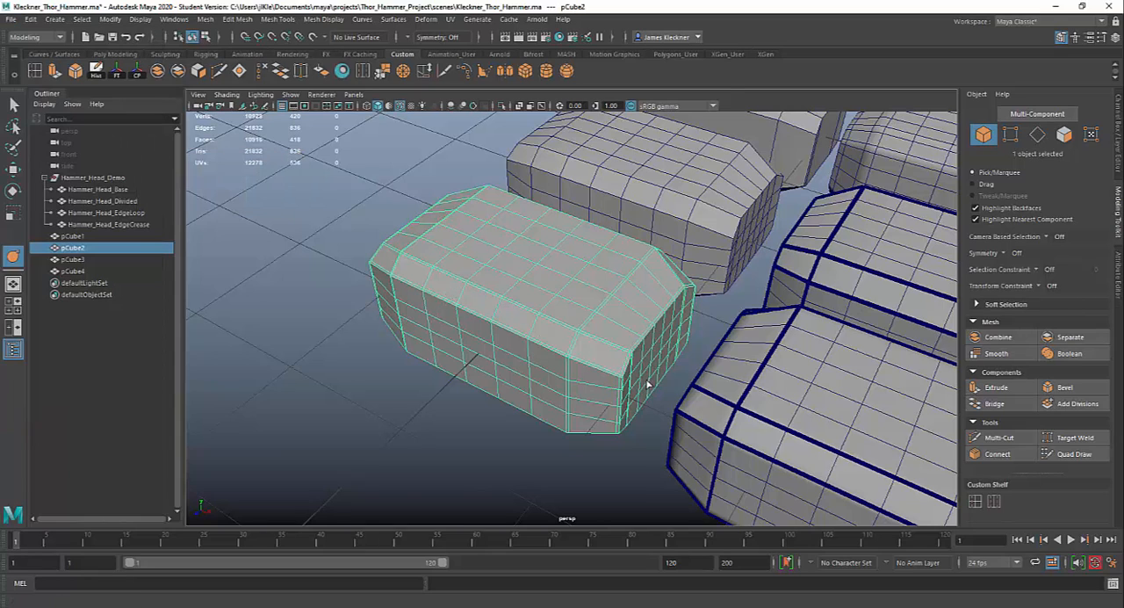
- View all six hammer heads together in the scene, and switch to Mudbox to view pCube2 and Hammer_Head_EdgeCrease
alt+drag(647, 384, 621, 324)
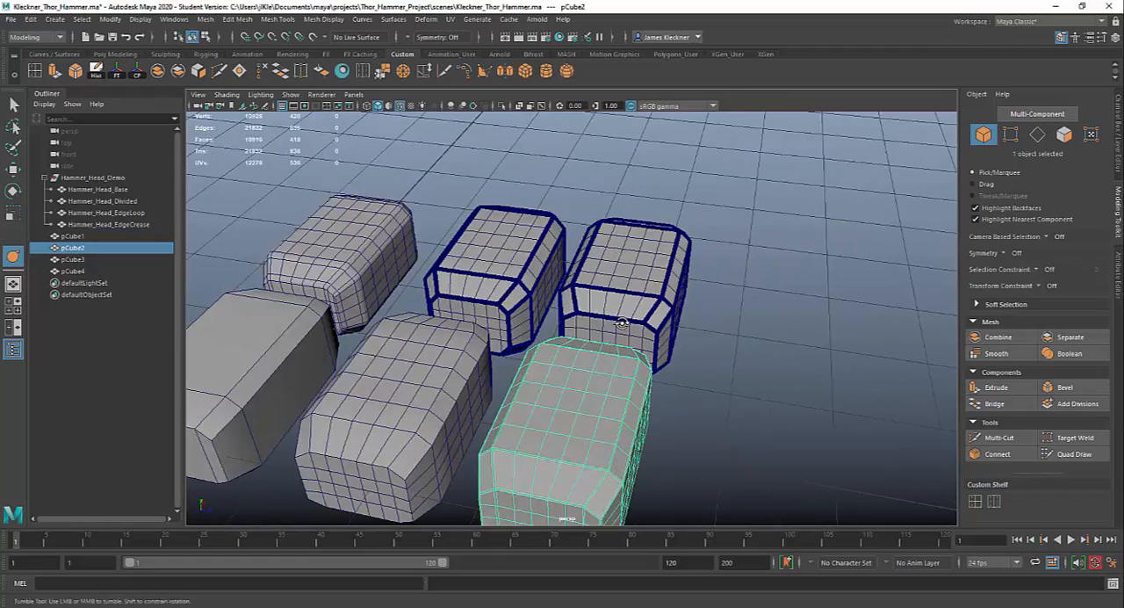
alt+middle_drag(625, 366, 697, 312)
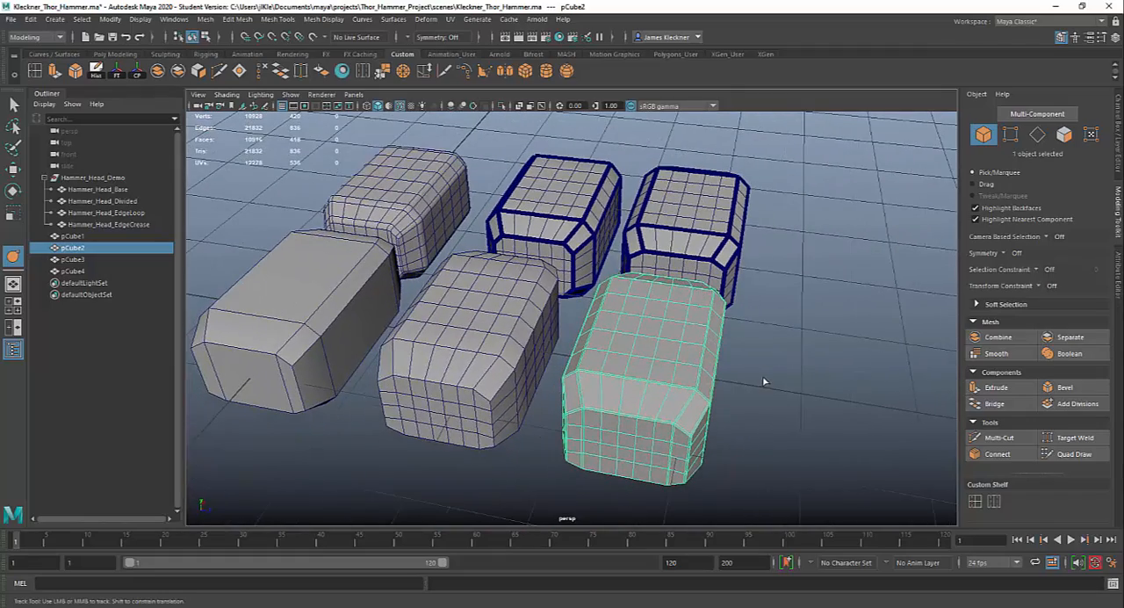
alt+drag(764, 382, 637, 385)
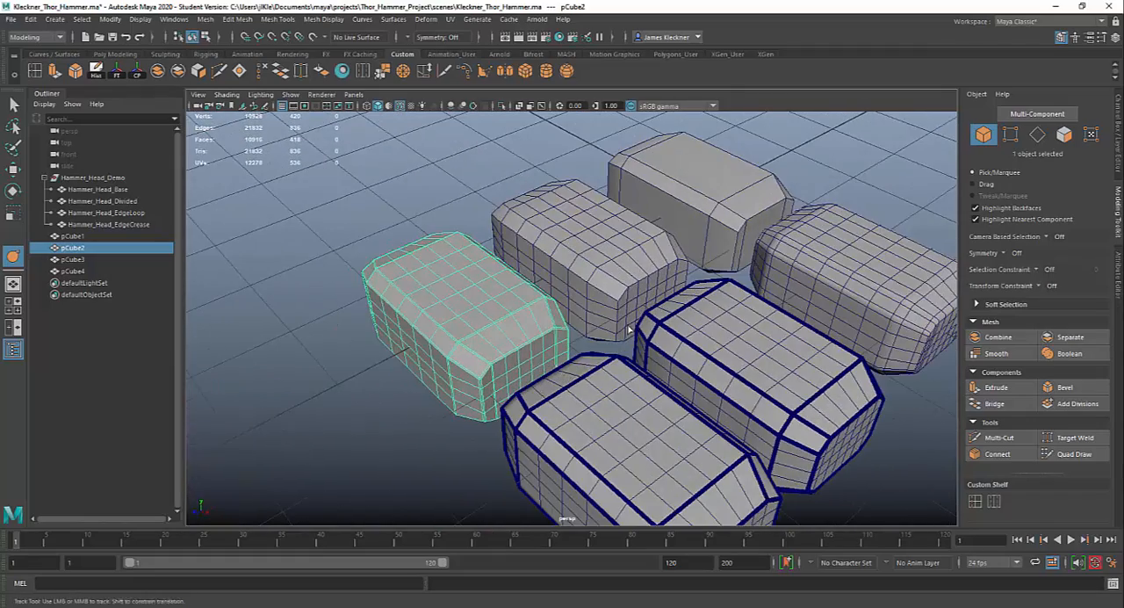
scroll(628, 330, down, 2)
scroll(623, 334, down, 1)
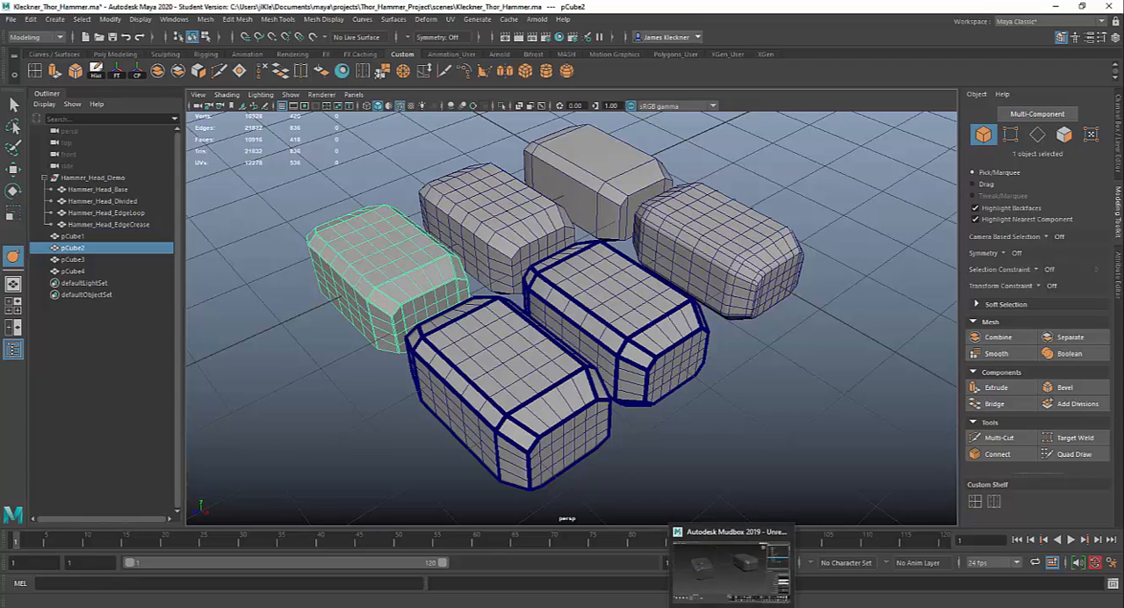
click(733, 607)
alt+drag(484, 360, 504, 385)
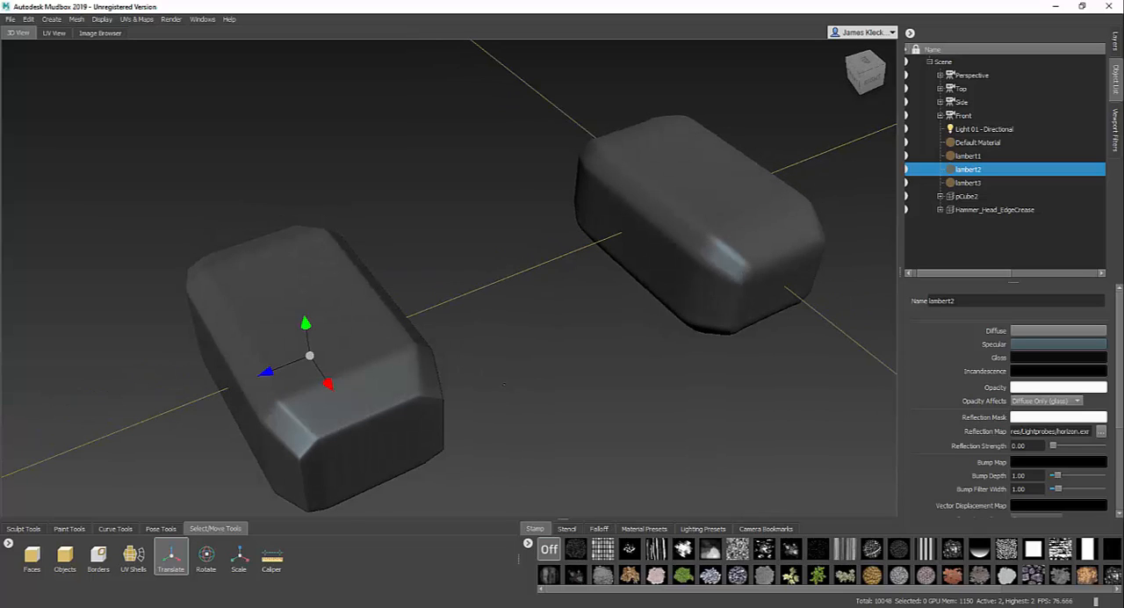